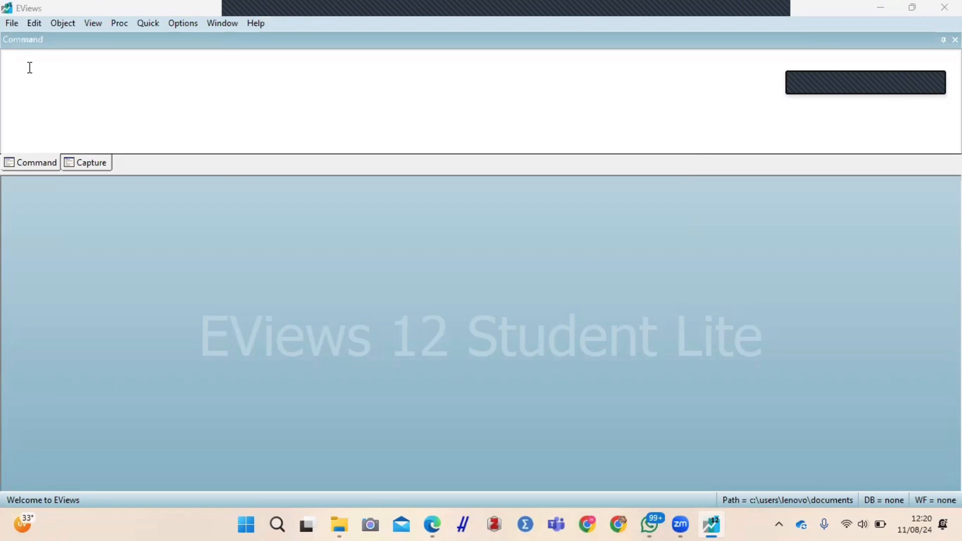
- Start creating a new workfile
click(9, 23)
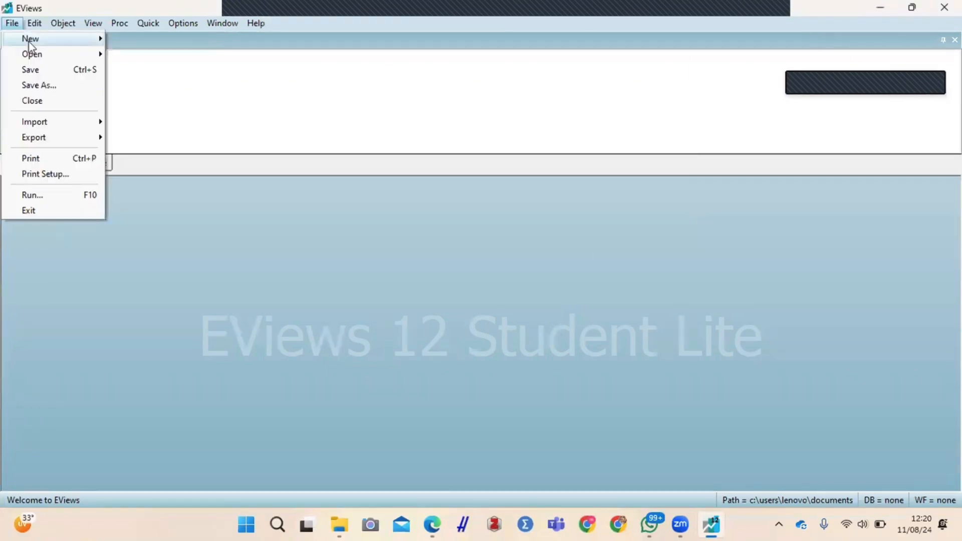
mouse_move(29, 44)
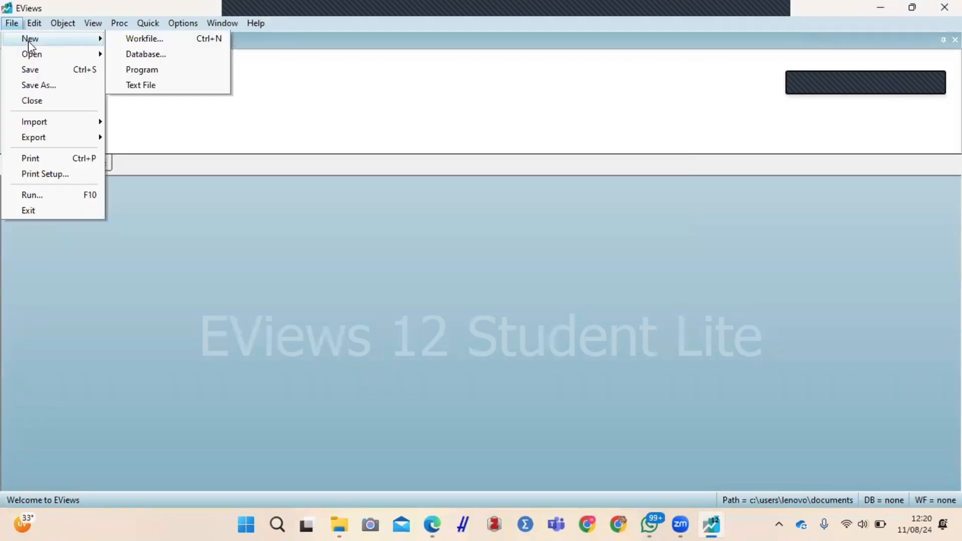
click(139, 39)
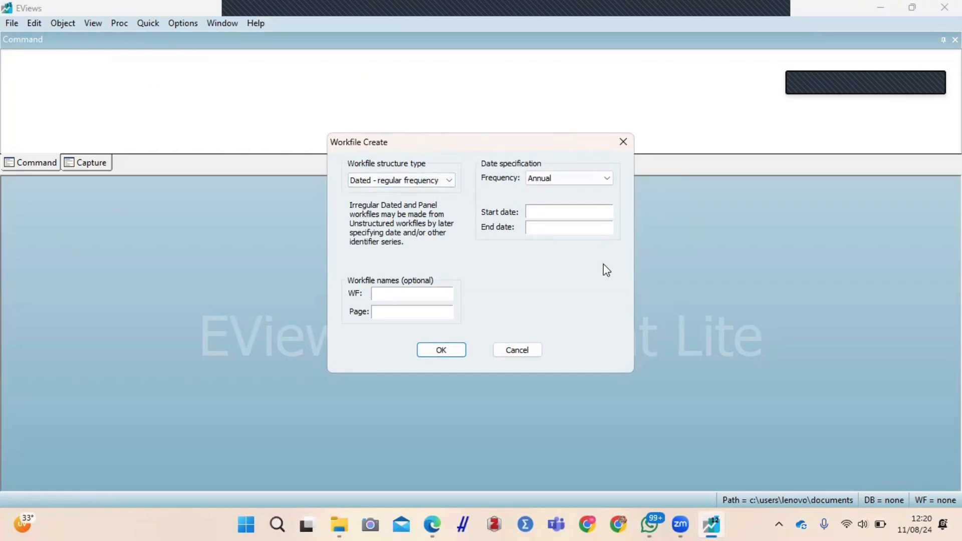
- Switch to the kelompok 1_Data Sekunder spreadsheet, review the year, issuer and variable columns on the Data Input sheet, and return to EViews
mouse_move(431, 525)
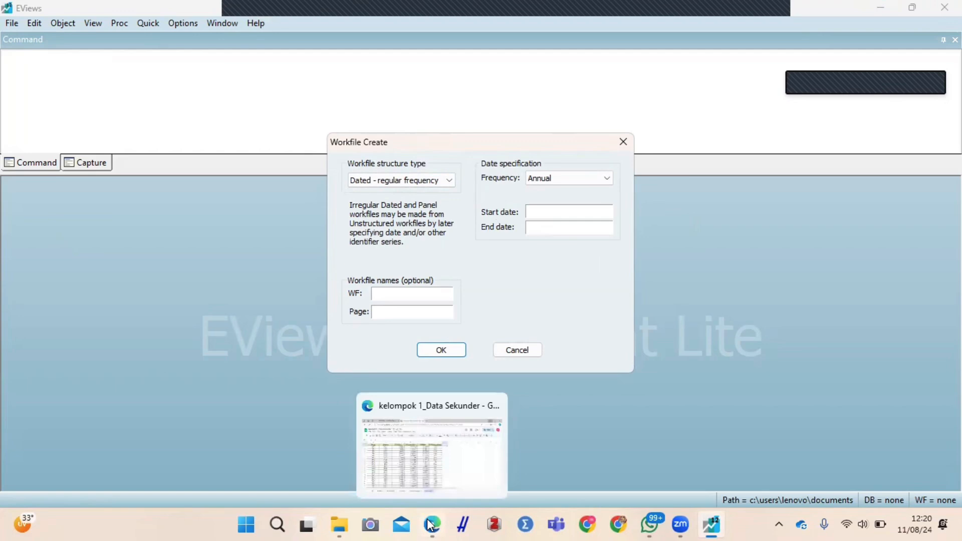
click(418, 461)
click(240, 225)
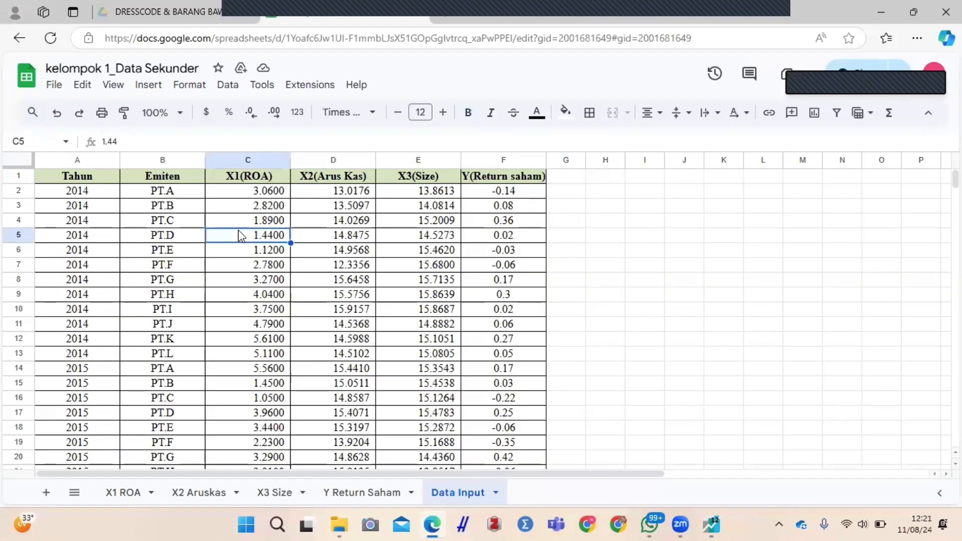
key(Up)
key(Up)
key(Up)
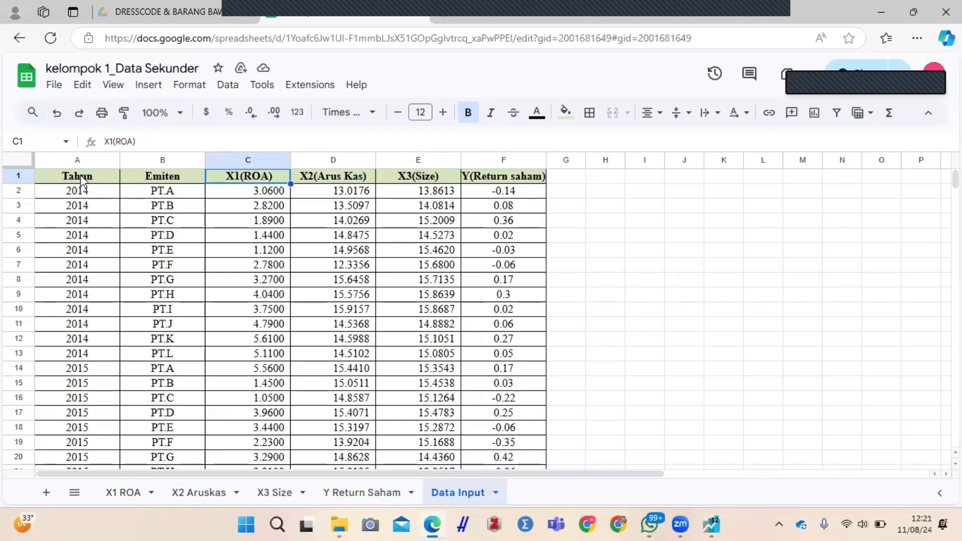
click(566, 338)
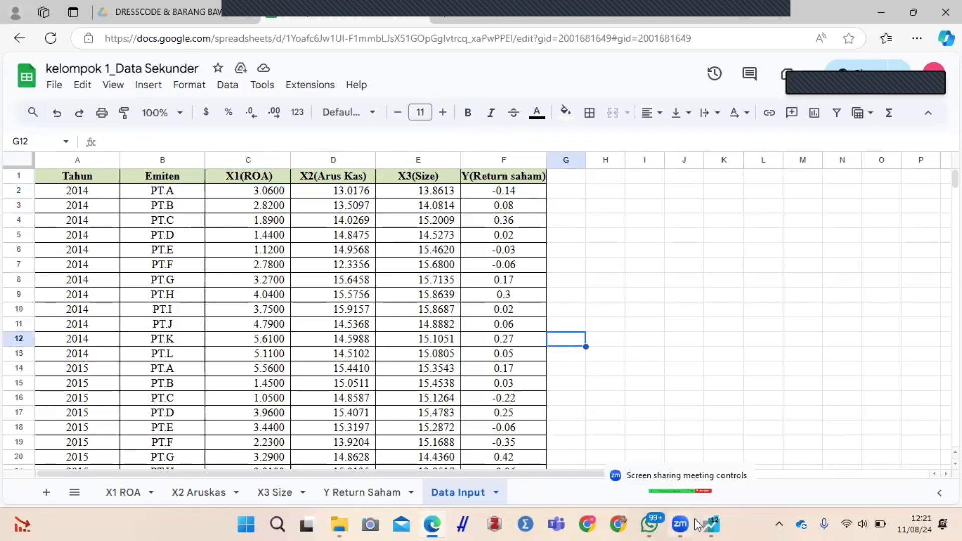
click(712, 494)
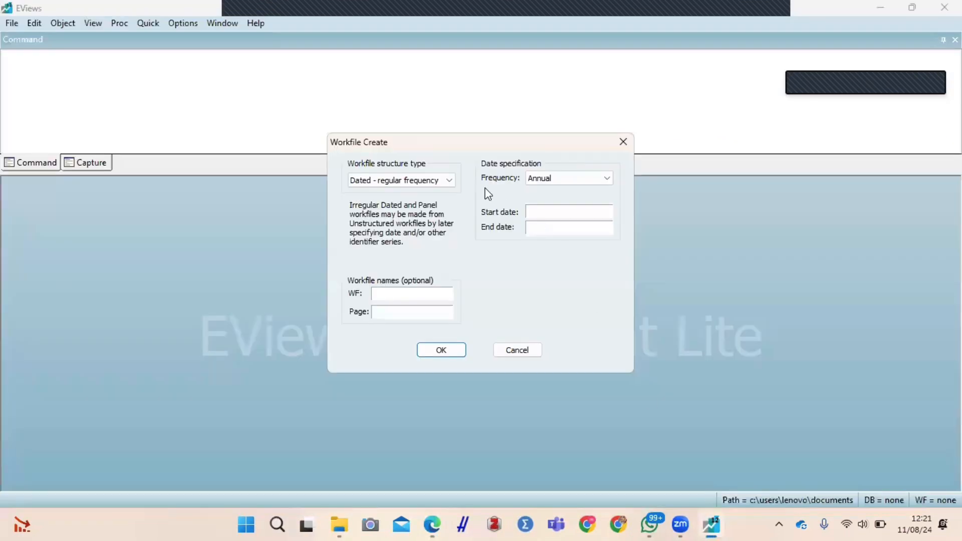
- Create a balanced panel workfile with annual frequency, start date 2014, end date 2018 and 12 cross sections
click(426, 182)
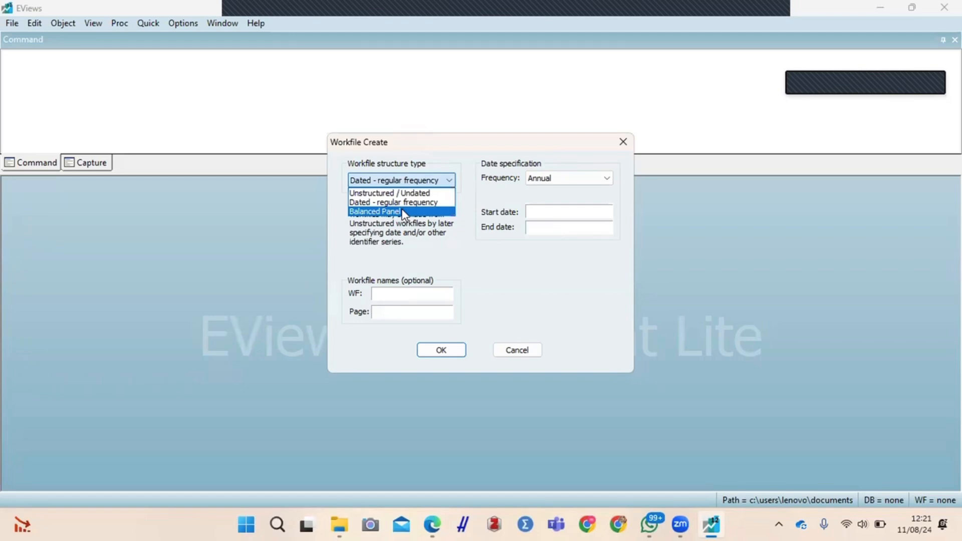
click(404, 212)
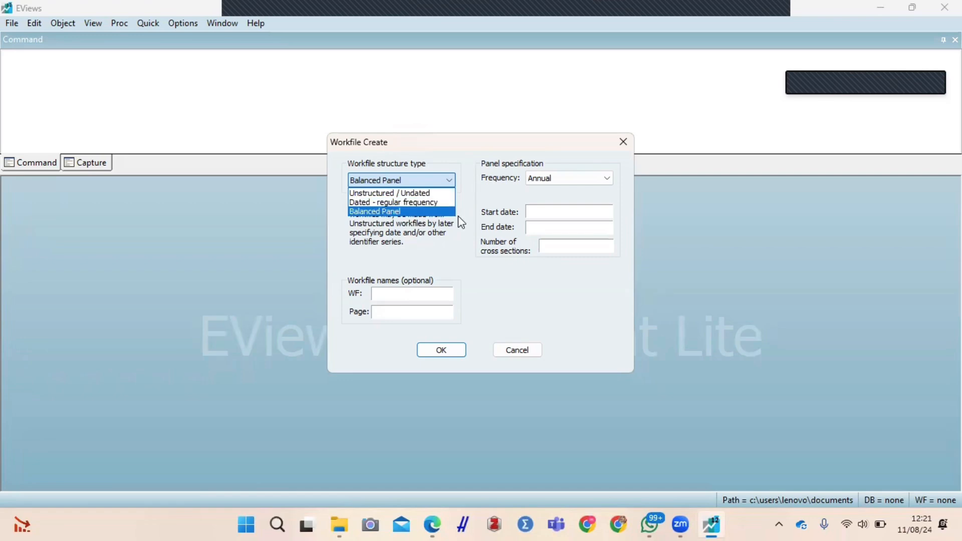
click(432, 213)
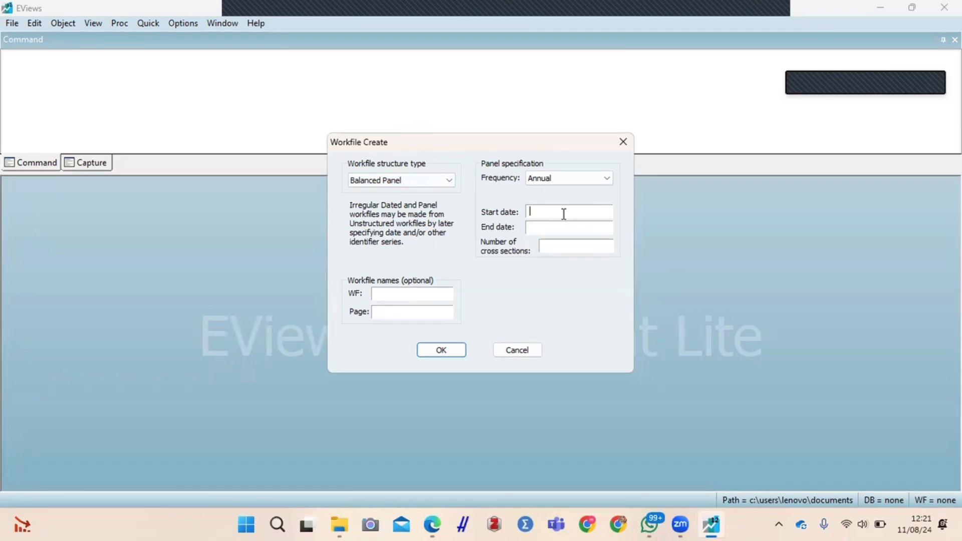
text(2014)
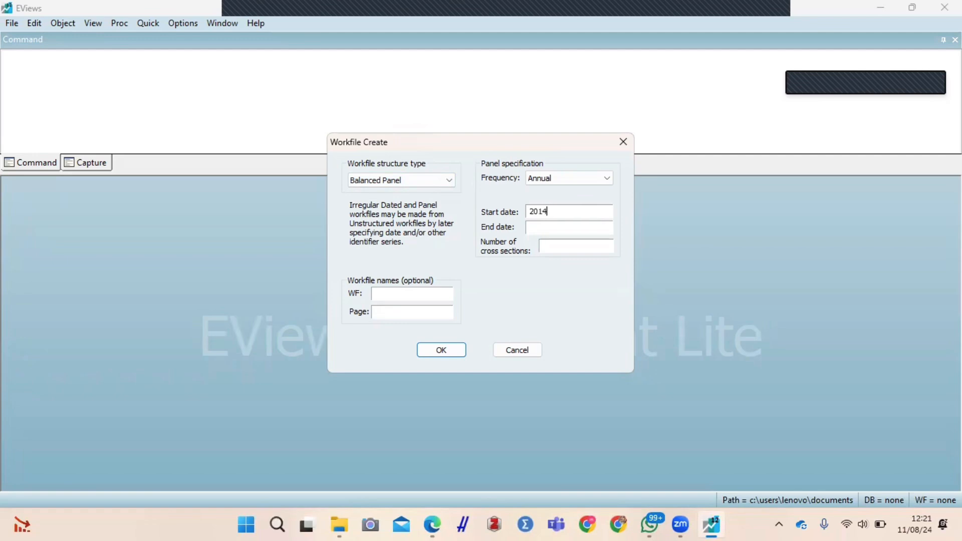
click(544, 226)
text(2018)
text(12)
click(440, 350)
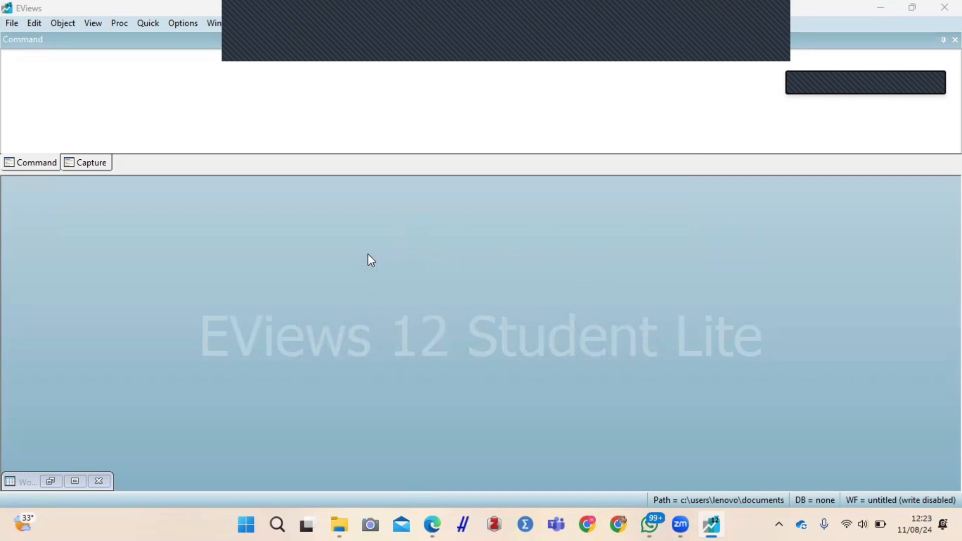
- Start a file import into the workfile and open the Excel data file from the Downloads folder
click(159, 21)
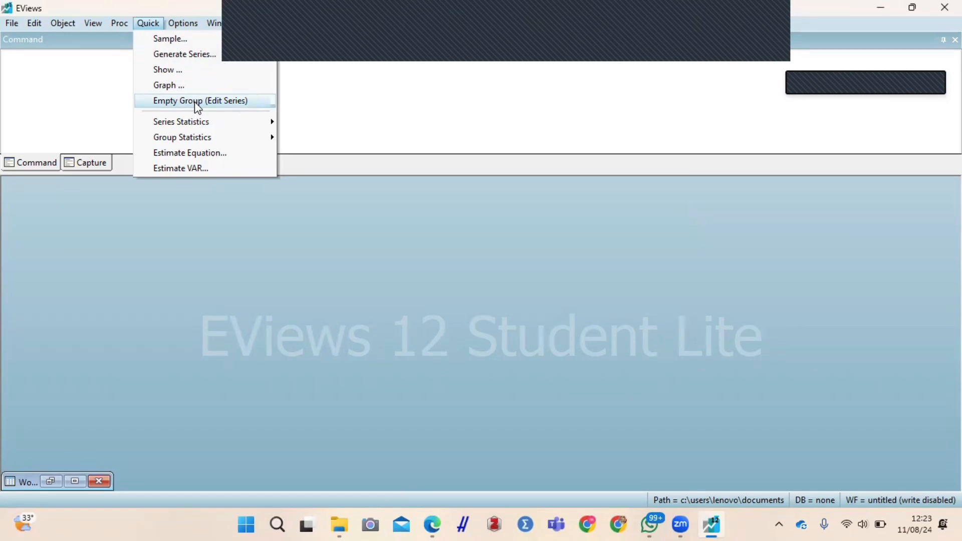
click(11, 25)
click(14, 26)
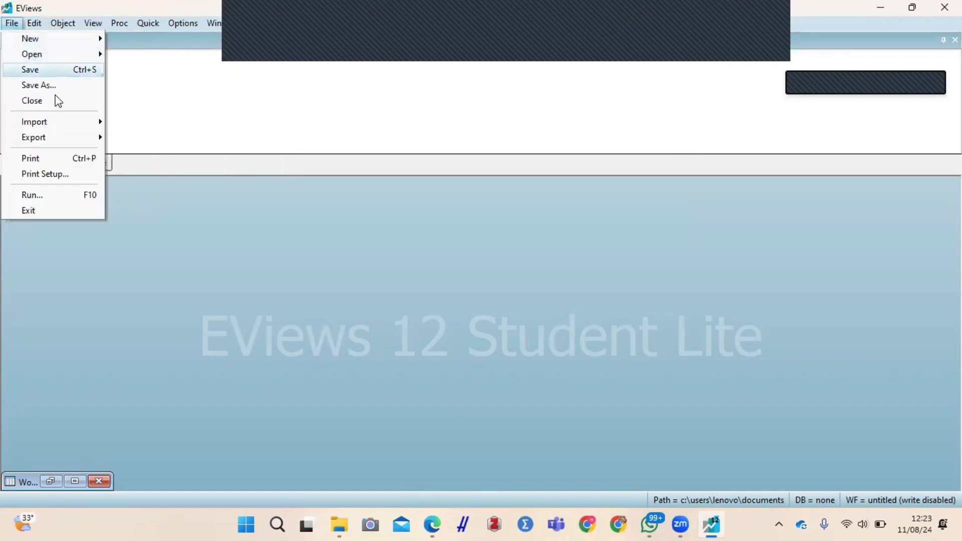
mouse_move(52, 120)
click(158, 122)
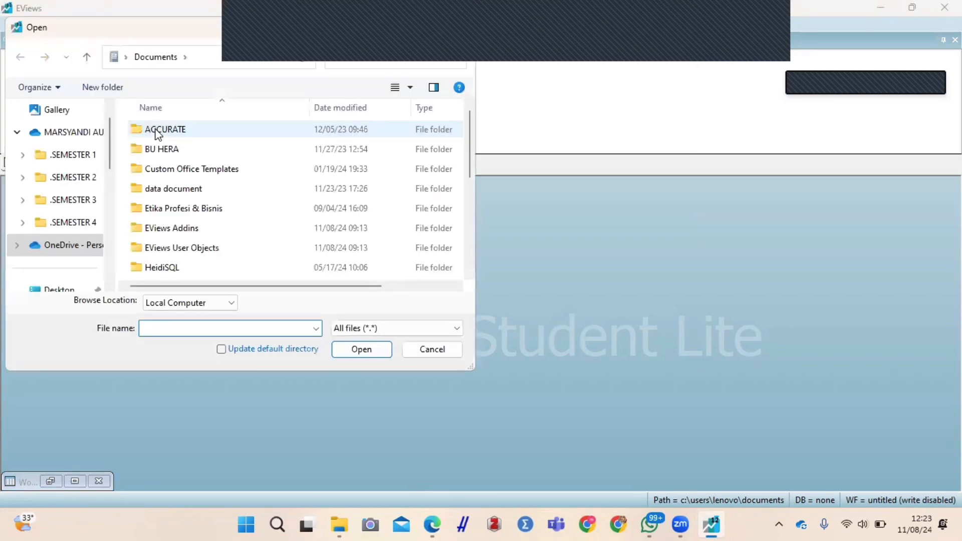
scroll(112, 169, down, 2)
scroll(113, 167, down, 1)
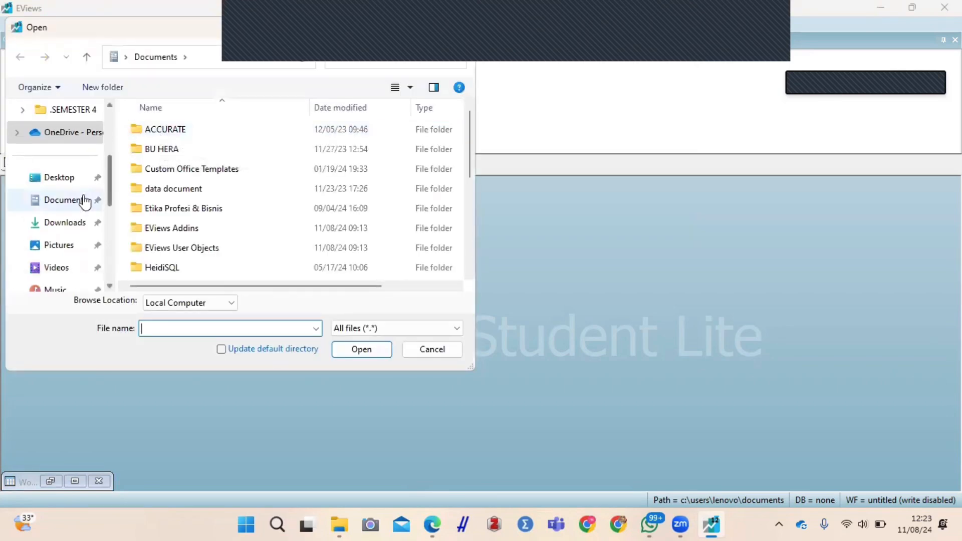
click(64, 222)
double_click(179, 139)
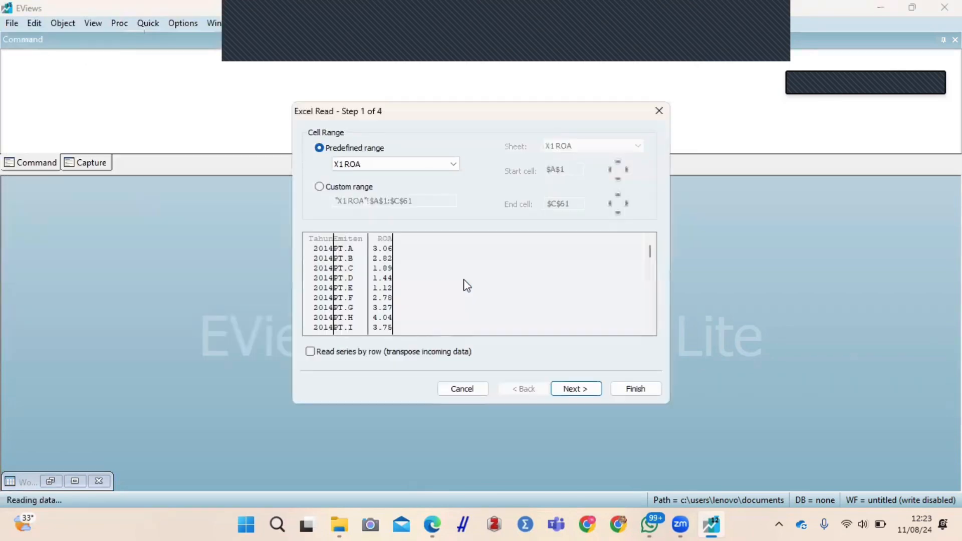
- Set the predefined cell range of the Excel import to Data Input
click(385, 164)
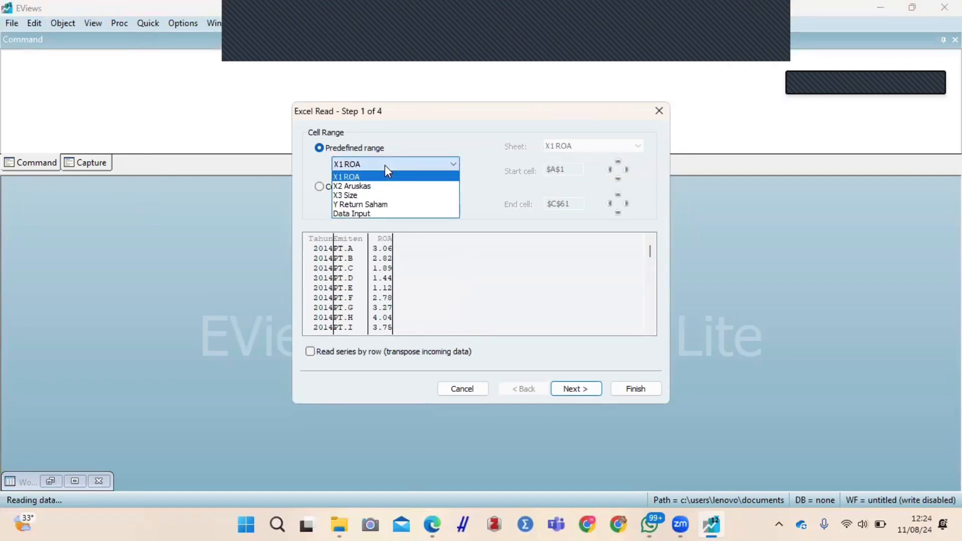
click(387, 214)
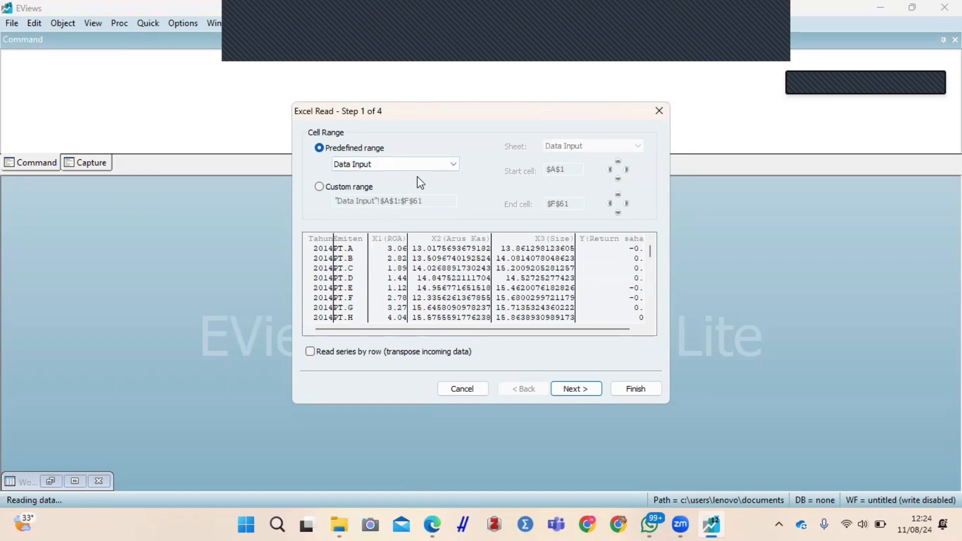
click(403, 163)
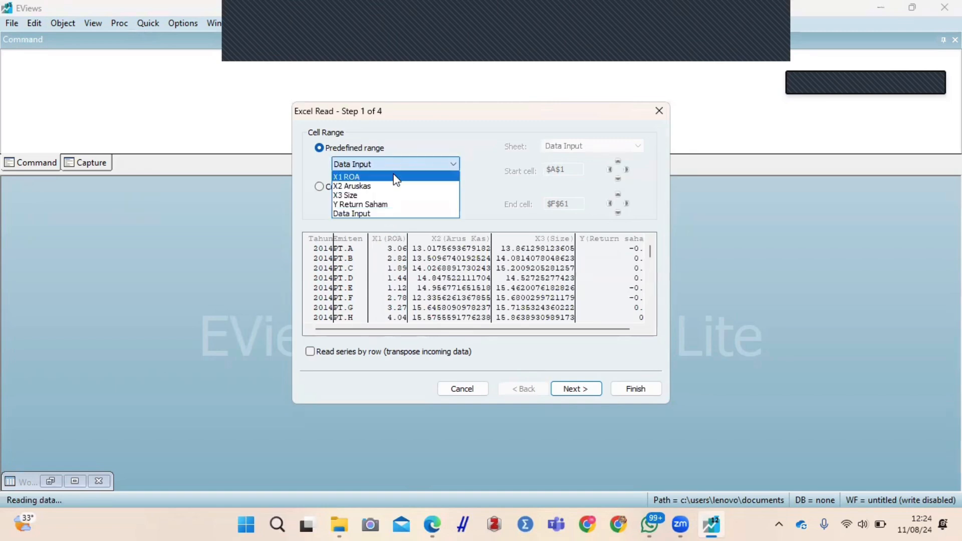
click(382, 213)
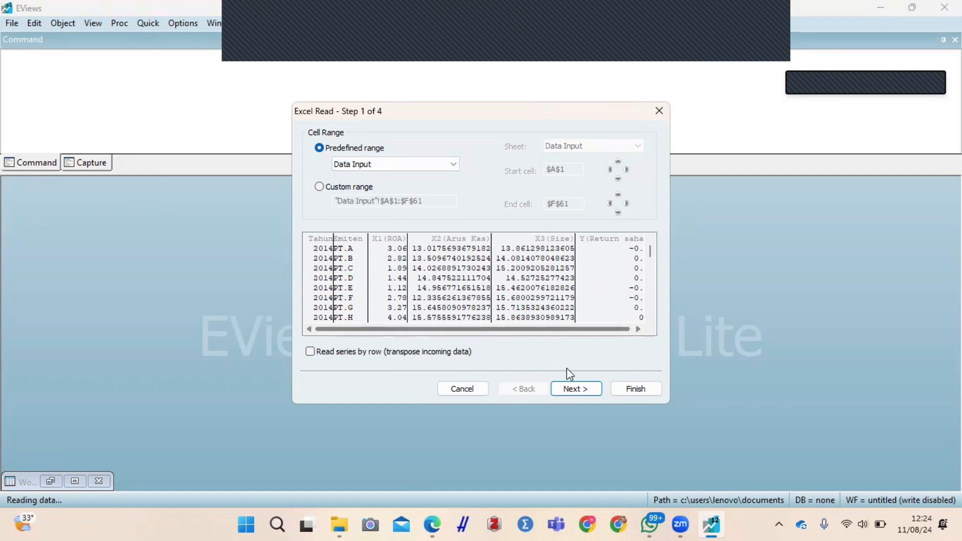
- Accept the default header, column and structure settings, and finish the import without linking the series to the external source
click(593, 388)
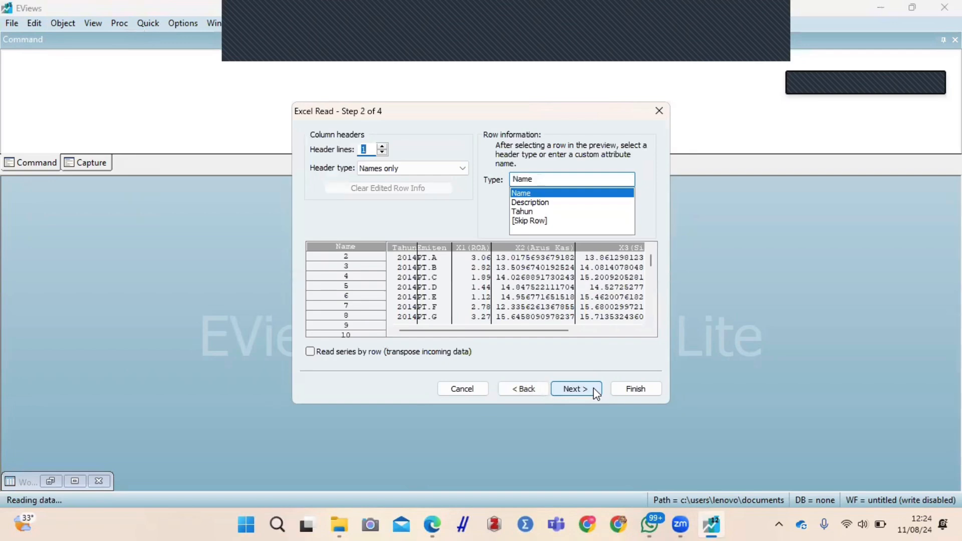
click(593, 388)
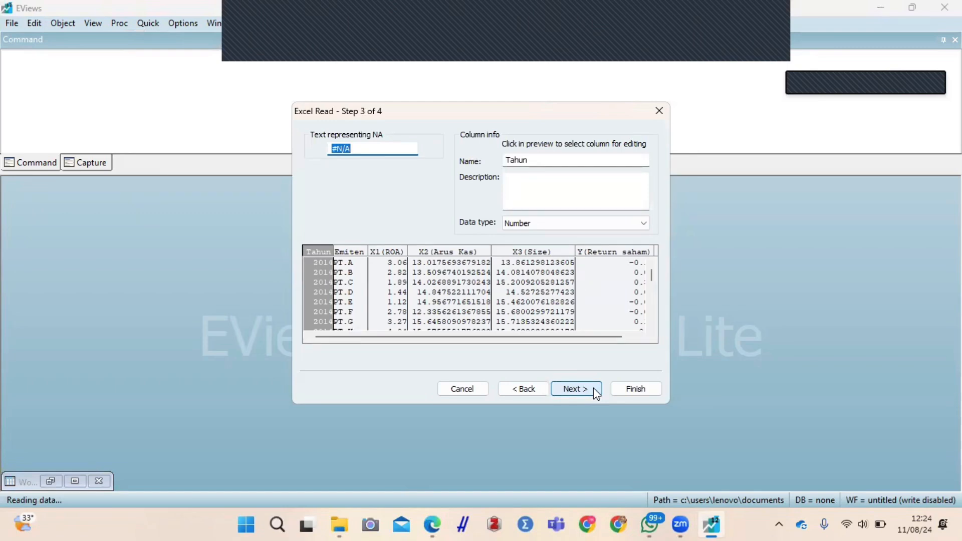
click(593, 387)
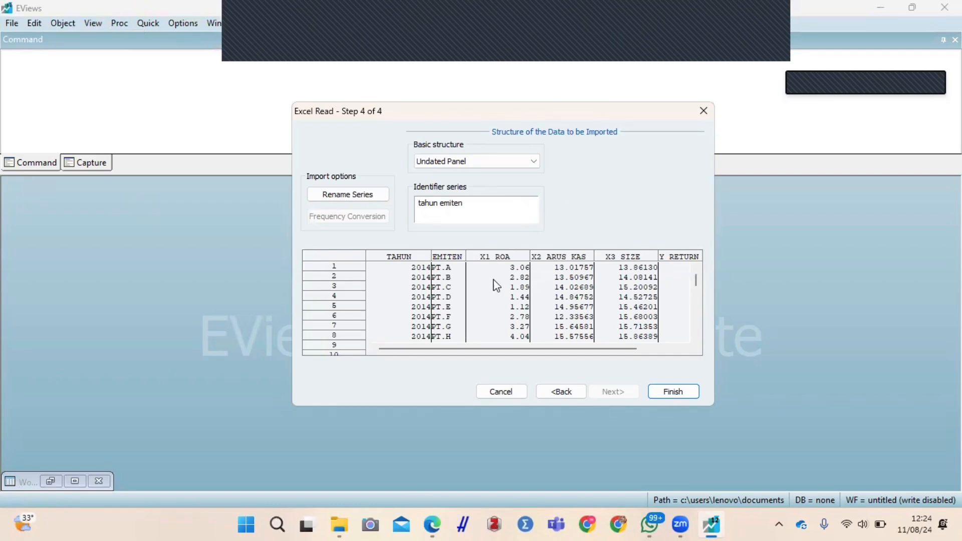
click(674, 392)
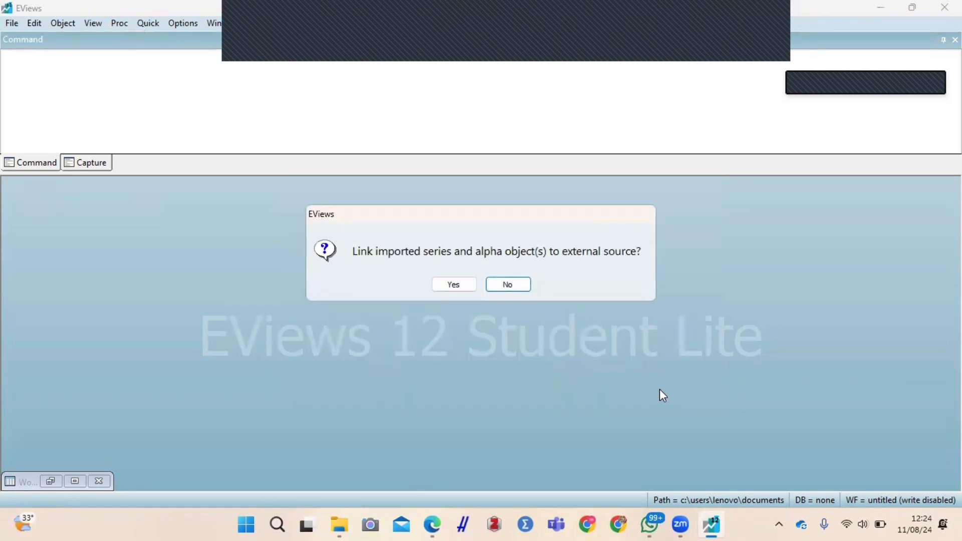
click(504, 285)
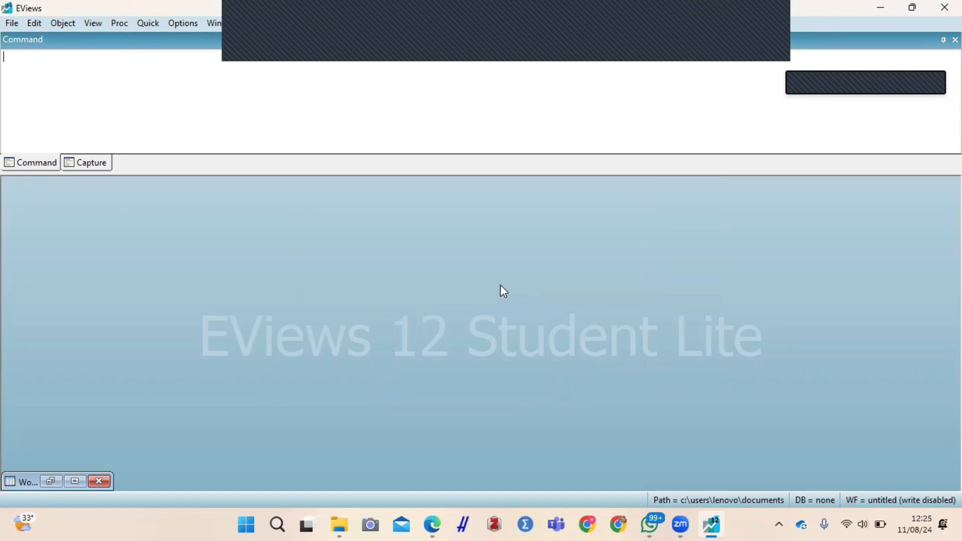
- Restore the minimized workfile window and open x1_roa_, x2_arus_kas_, x3_size_ and y_return_saham_ together as a group
click(50, 481)
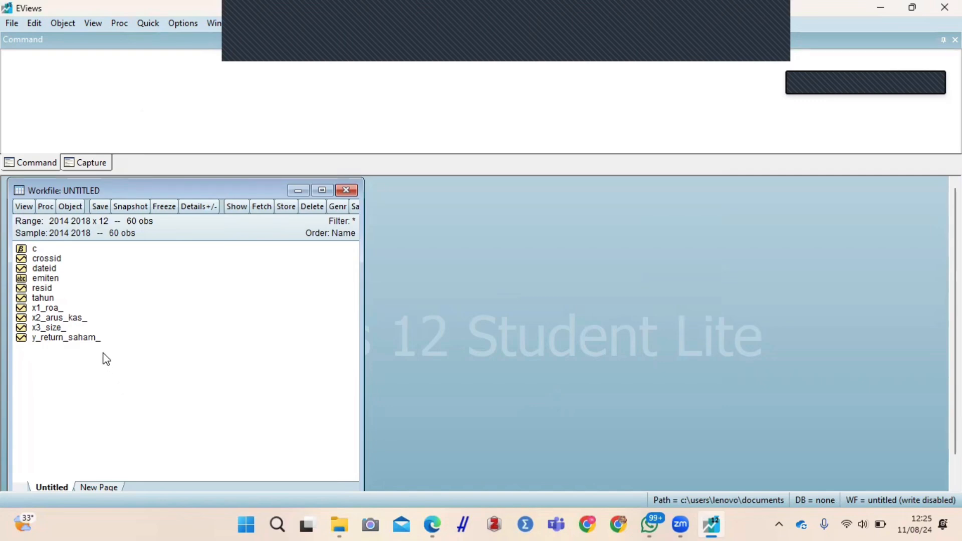
click(50, 309)
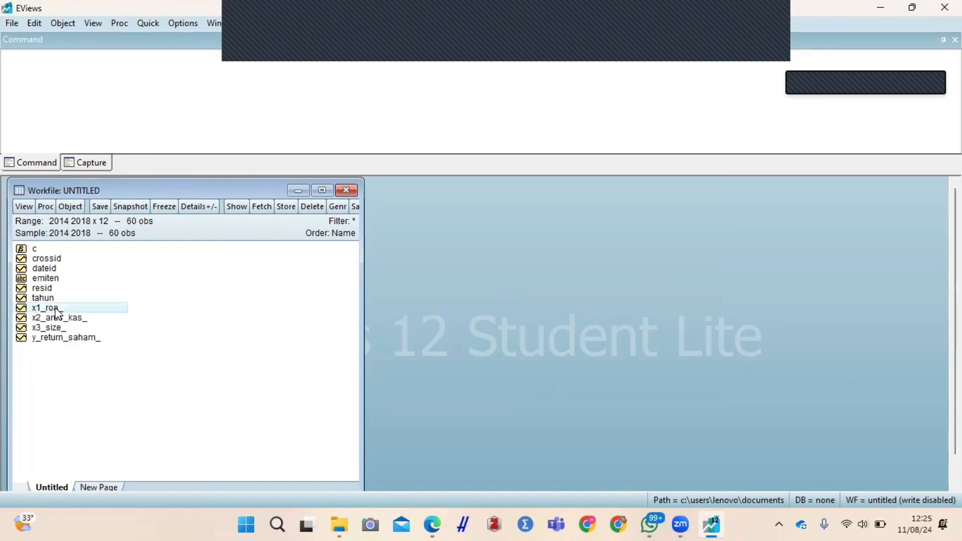
key(shift+Down)
key(shift+Down)
key(shift+Down)
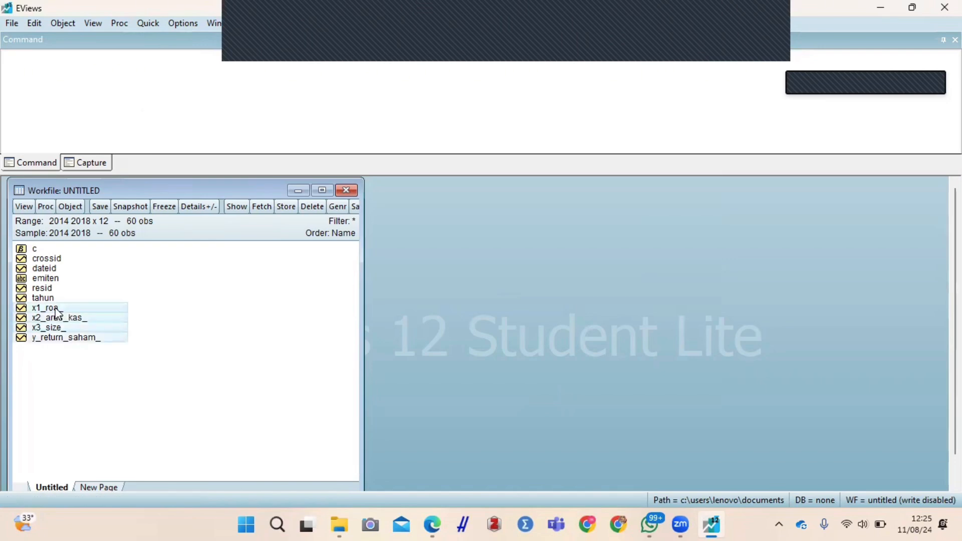
right_click(55, 308)
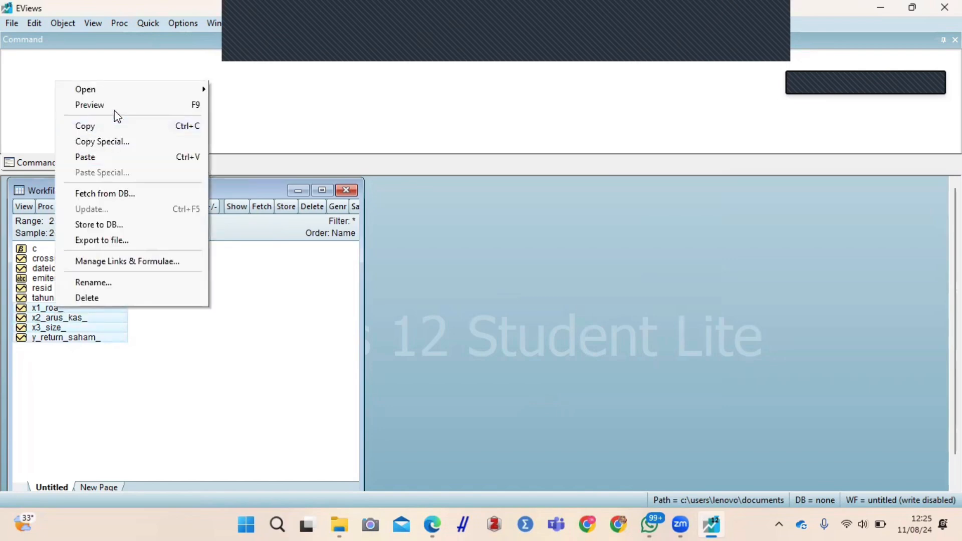
mouse_move(114, 88)
click(230, 90)
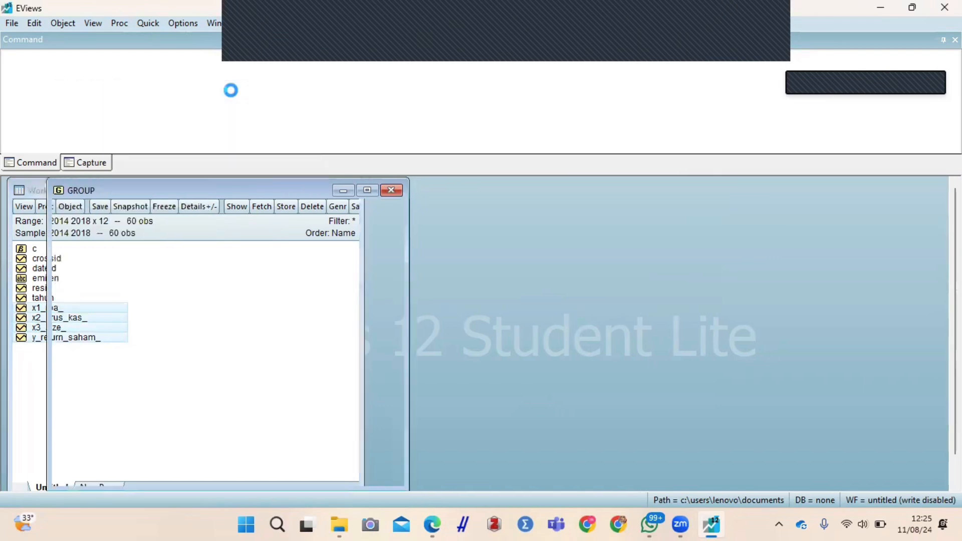
- Compare the opened group's values with the Data Input sheet of the kelompok 1_Data Sekunder spreadsheet in the browser, and return to EViews
drag(284, 185, 391, 184)
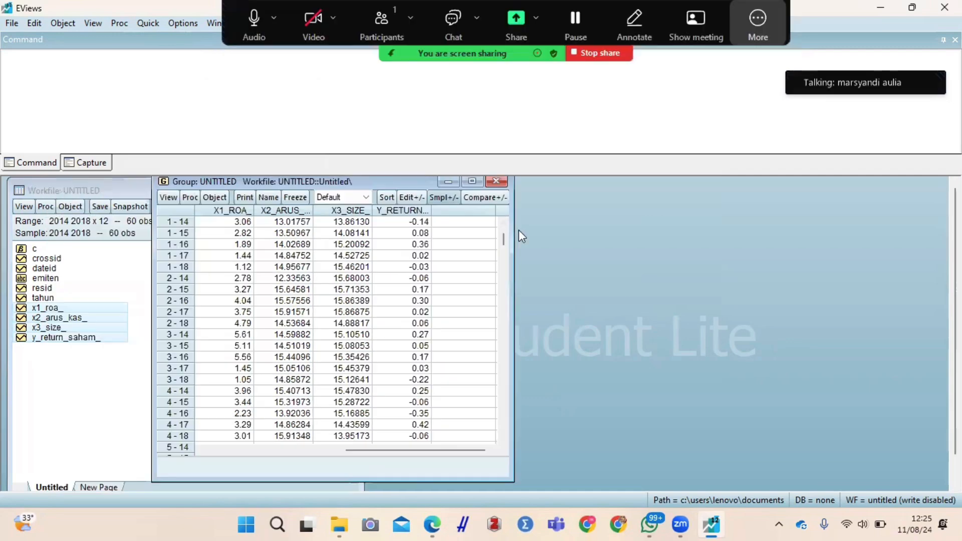
drag(503, 239, 503, 233)
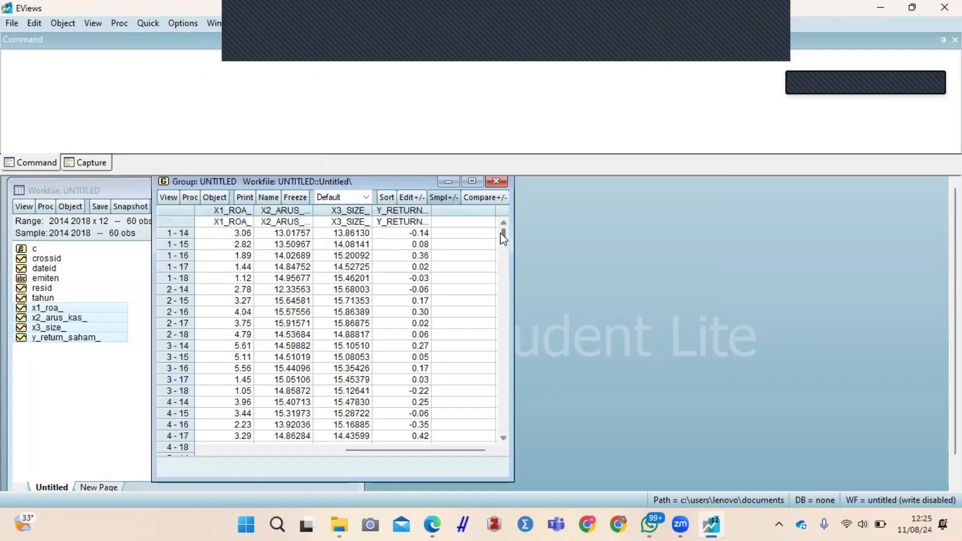
mouse_move(442, 521)
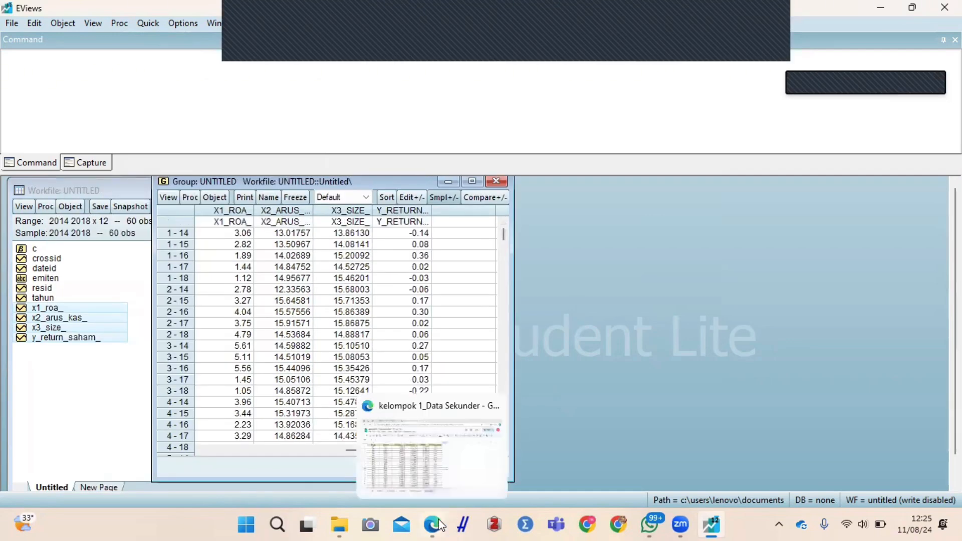
click(416, 430)
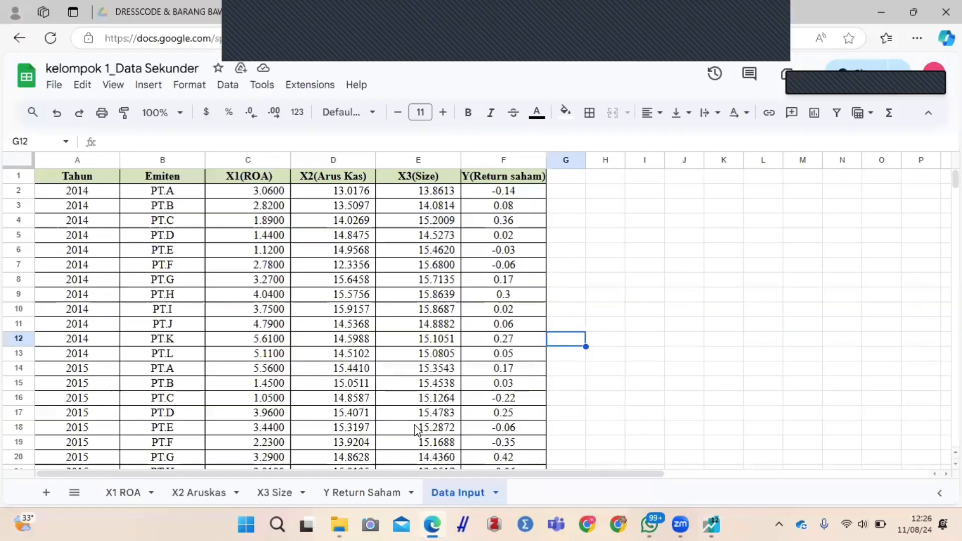
click(268, 194)
key(Right)
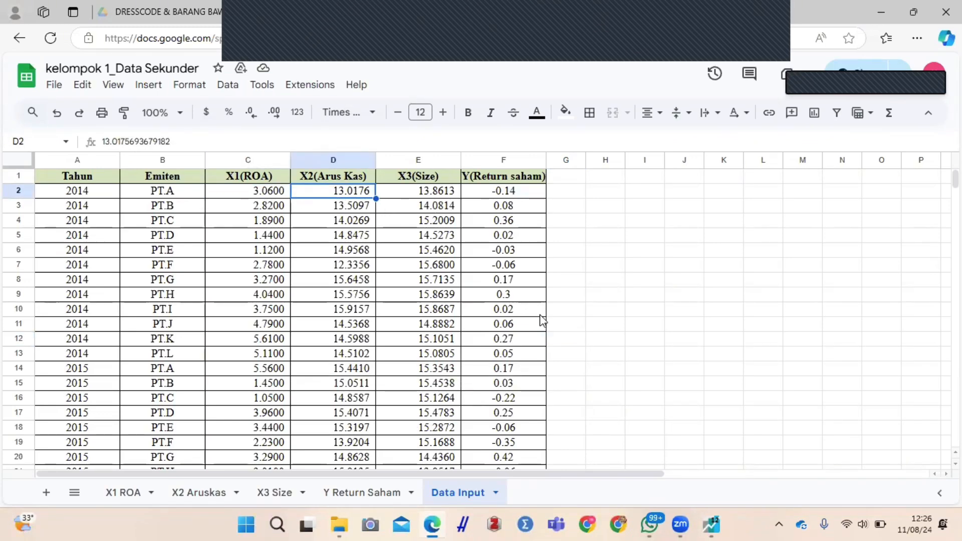
mouse_move(712, 524)
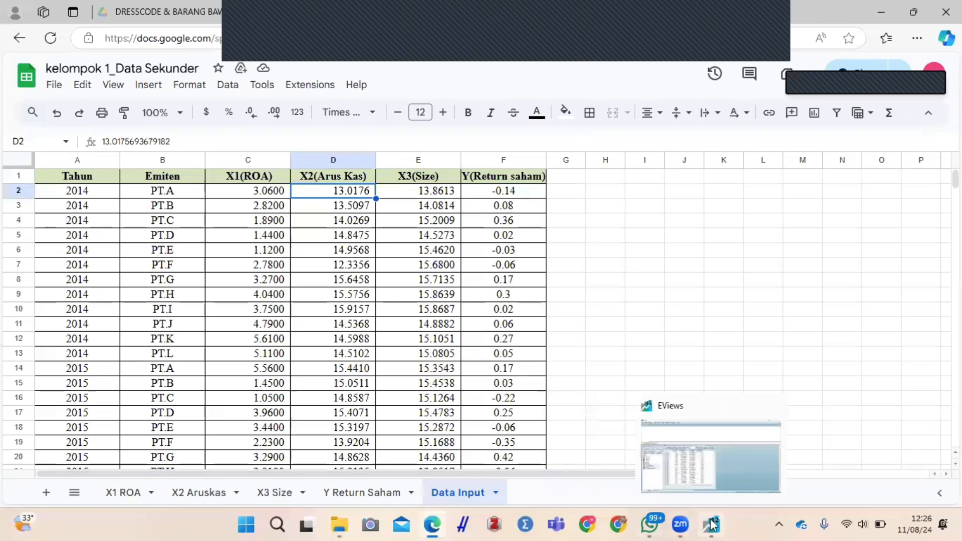
click(714, 479)
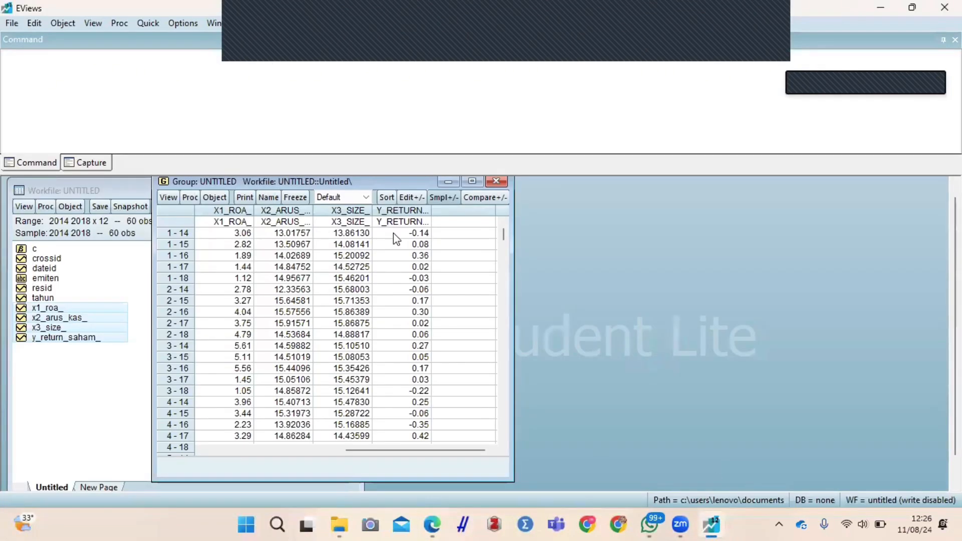
drag(503, 236, 509, 215)
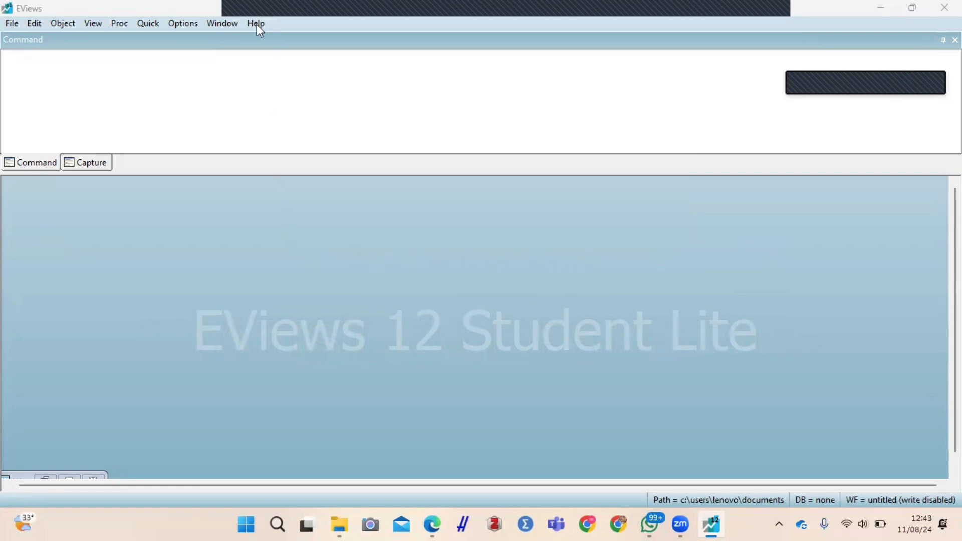
- Generate group descriptive statistics for x1_roa_, x2_arus_kas_, x3_size_ and y_return_saham_
click(148, 23)
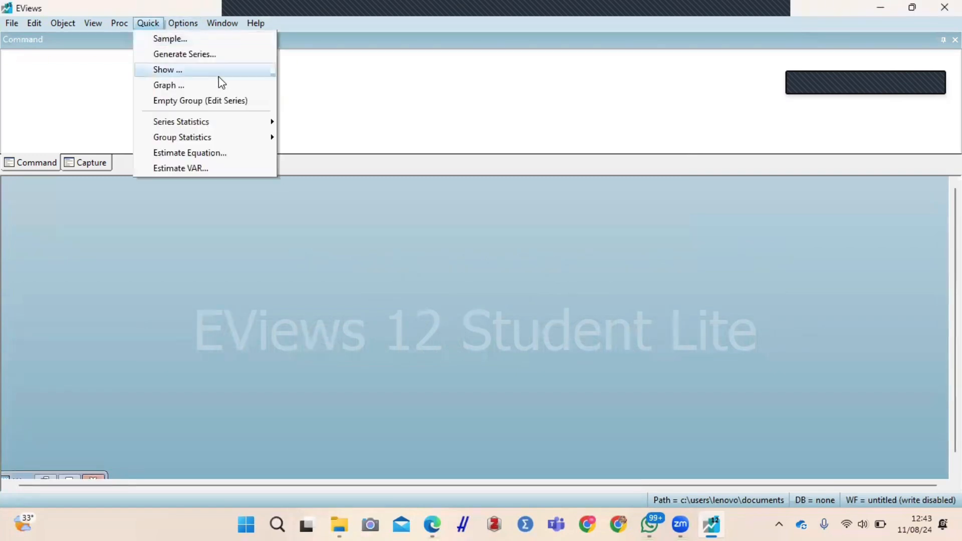
mouse_move(221, 143)
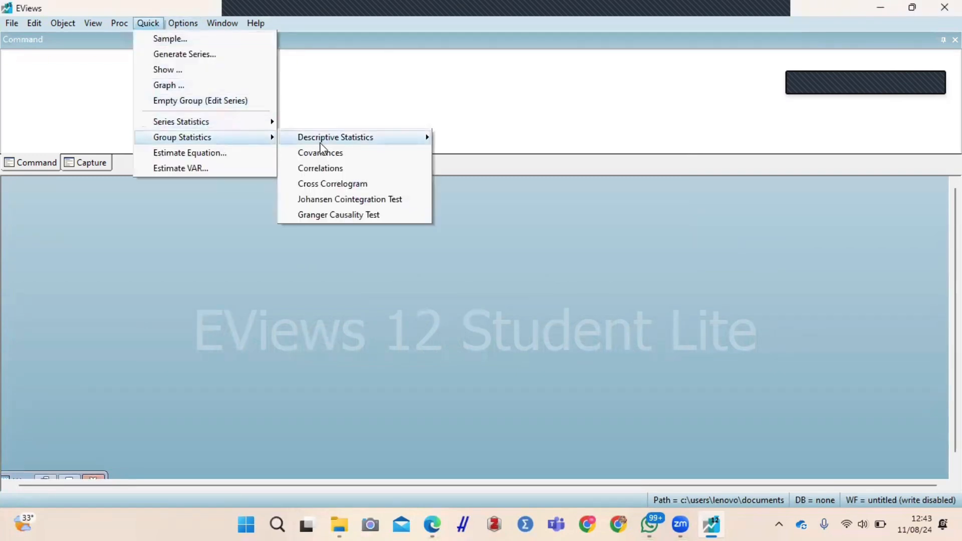
mouse_move(320, 142)
click(463, 152)
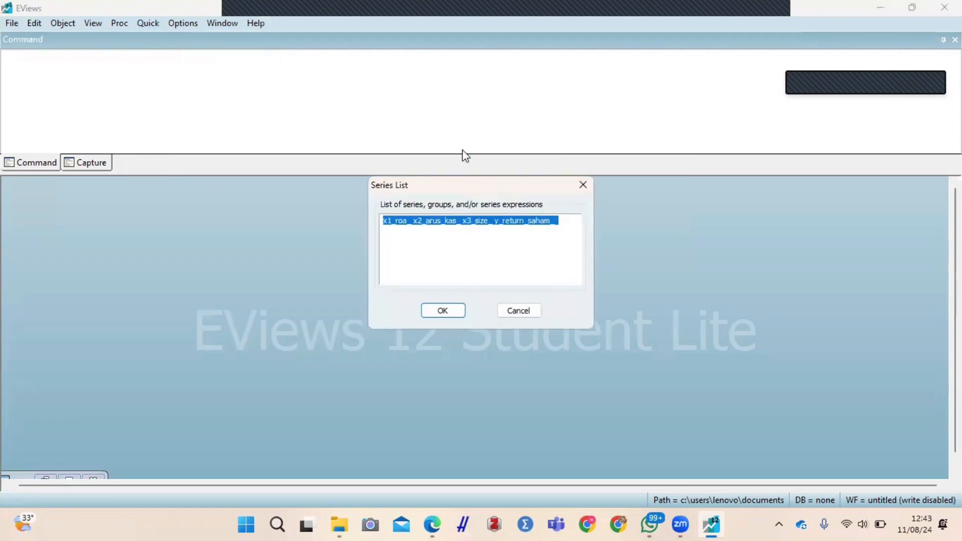
click(576, 232)
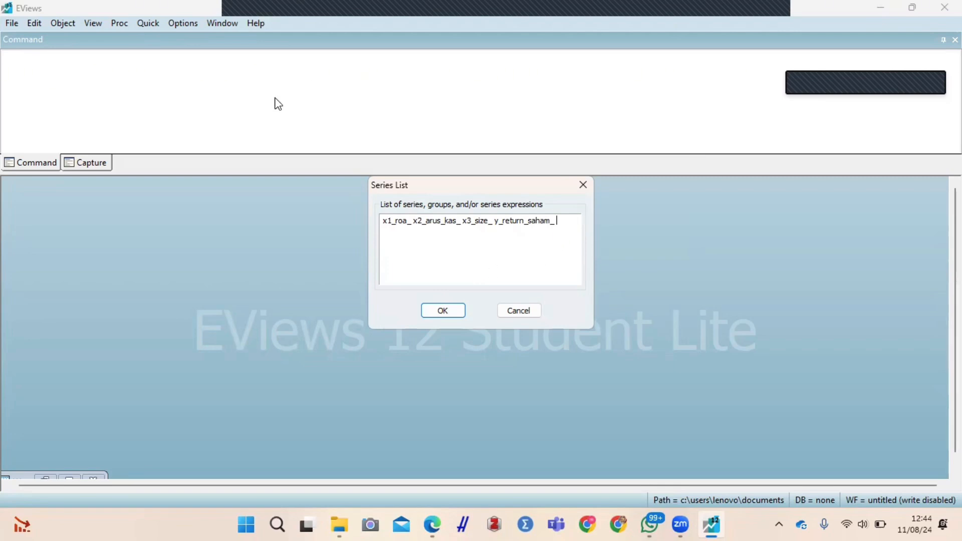
click(436, 311)
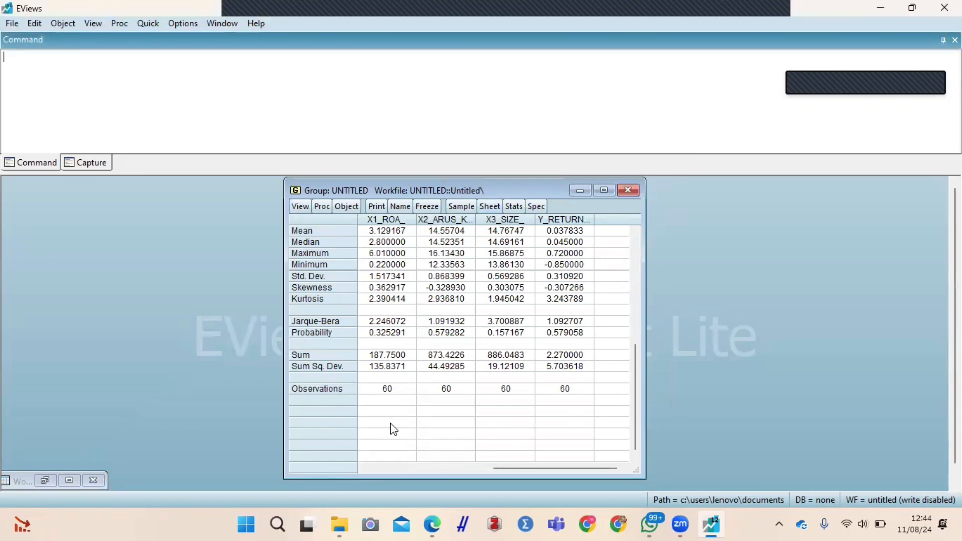
- Name the descriptive statistics group Deskripsi_Statistic_Data and minimize its window
click(400, 207)
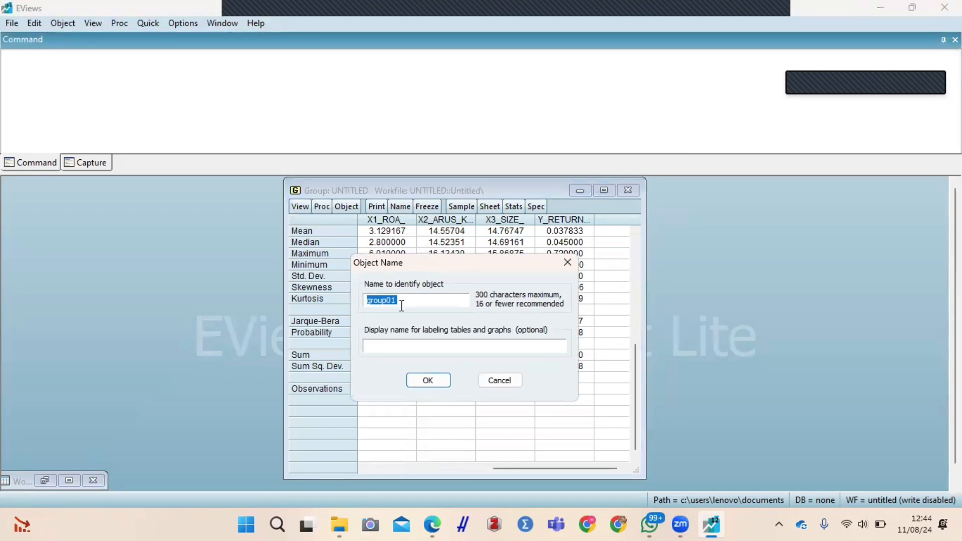
text(s)
key(BackSpace)
text(Deskripsi_)
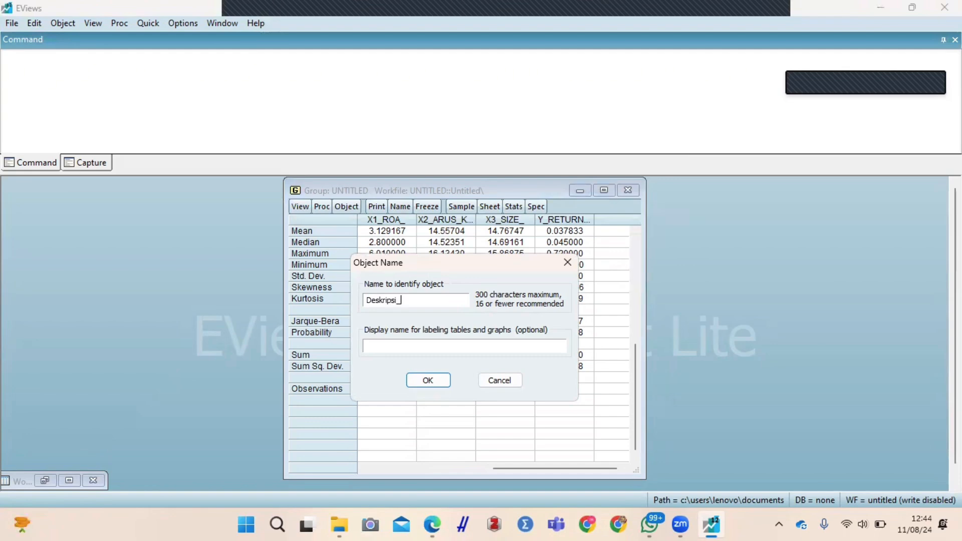
text(Statistic_Data)
click(428, 380)
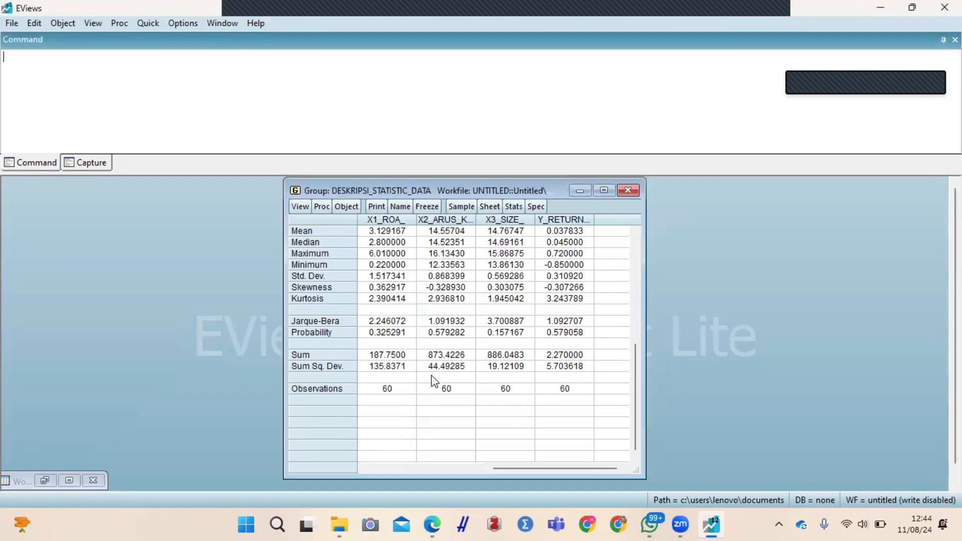
click(580, 190)
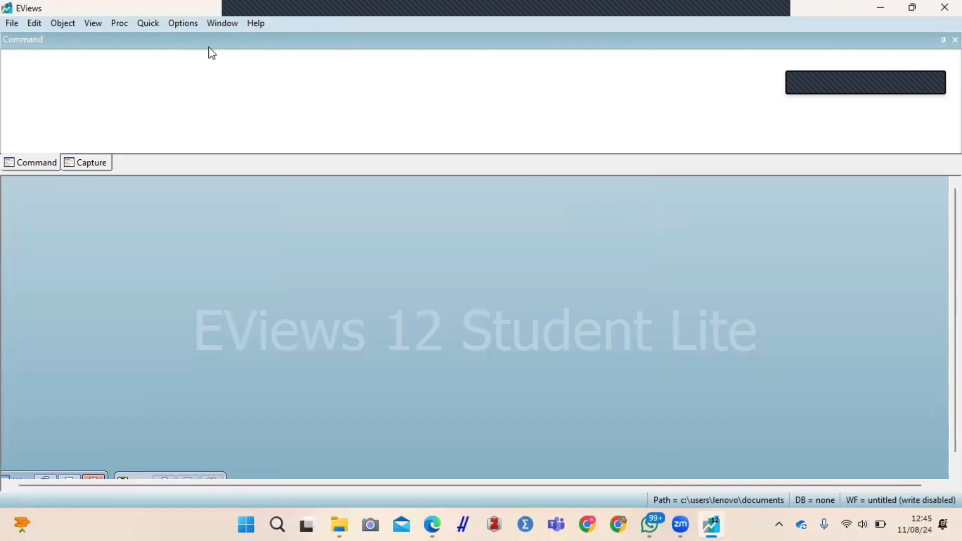
- Create a basic Line & Symbol graph of x1_roa_ only, removing the other three series from the series list
click(148, 23)
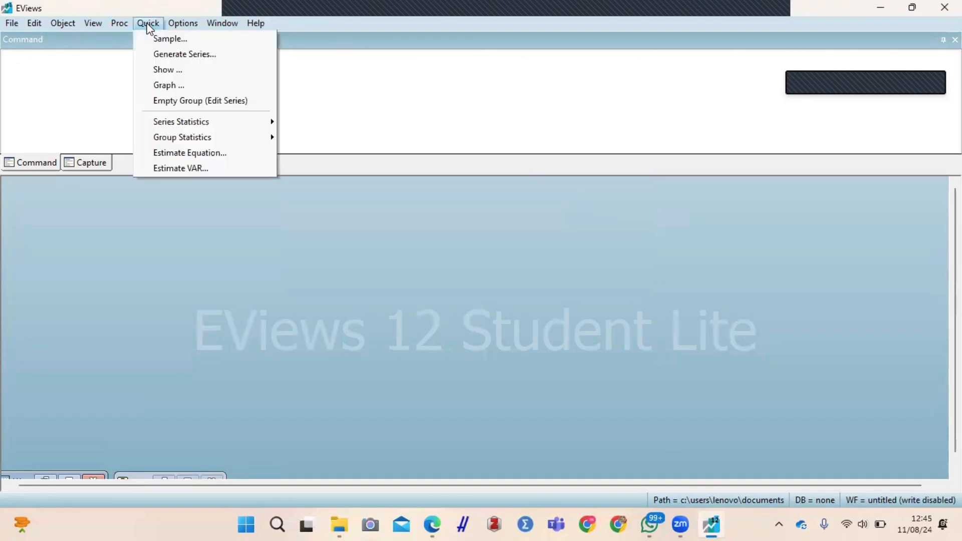
click(178, 91)
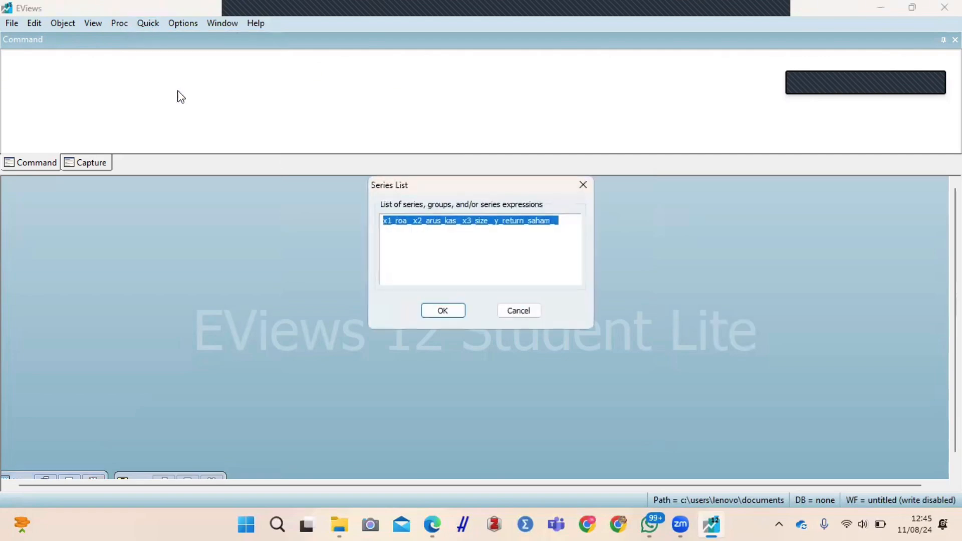
click(496, 227)
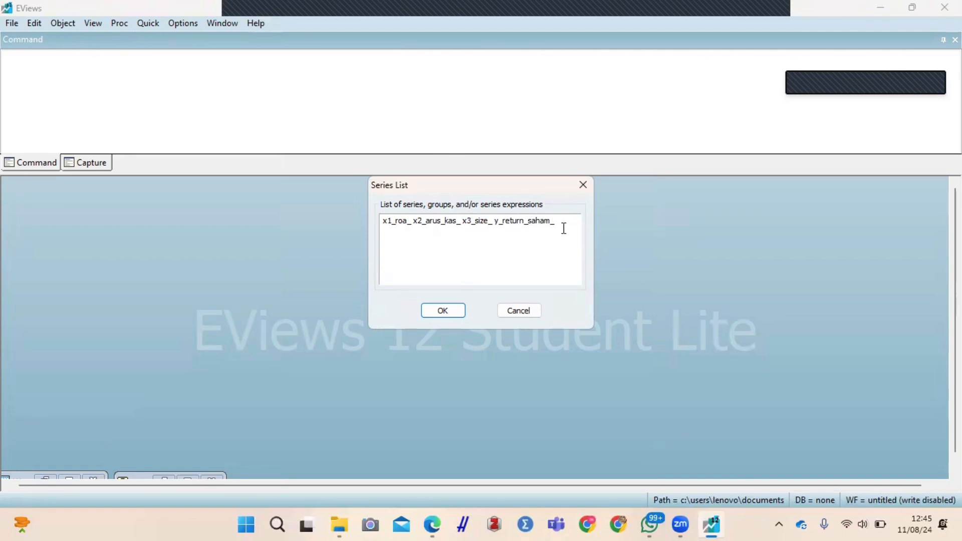
drag(564, 229, 412, 224)
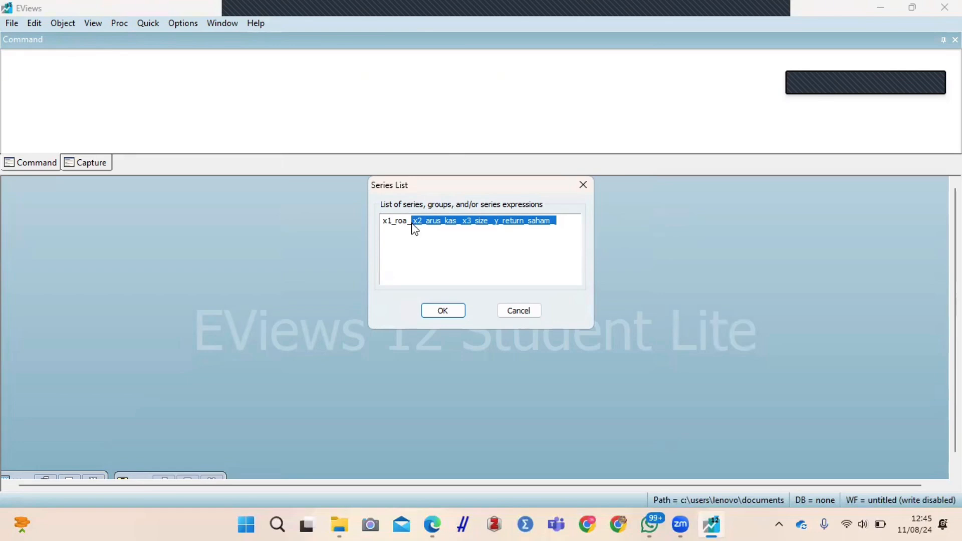
key(BackSpace)
key(BackSpace)
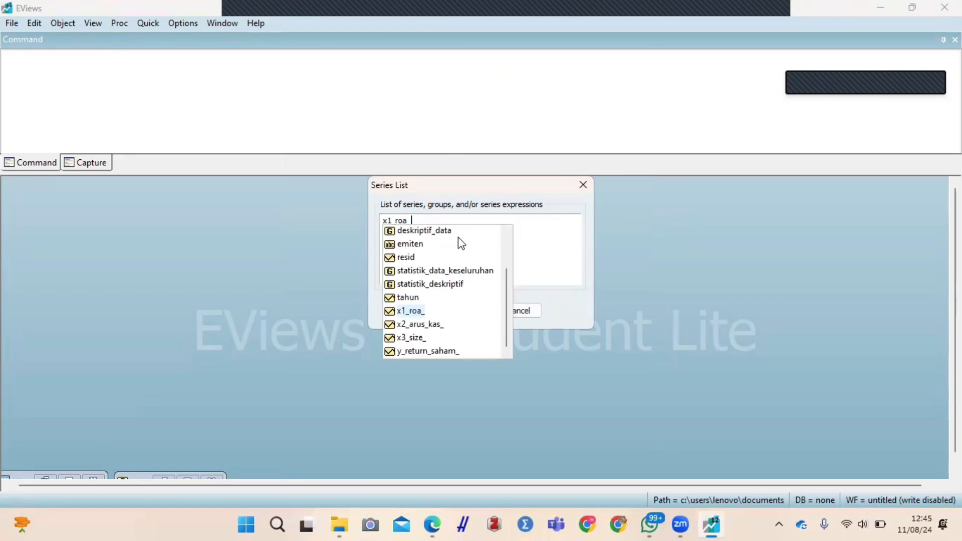
click(558, 231)
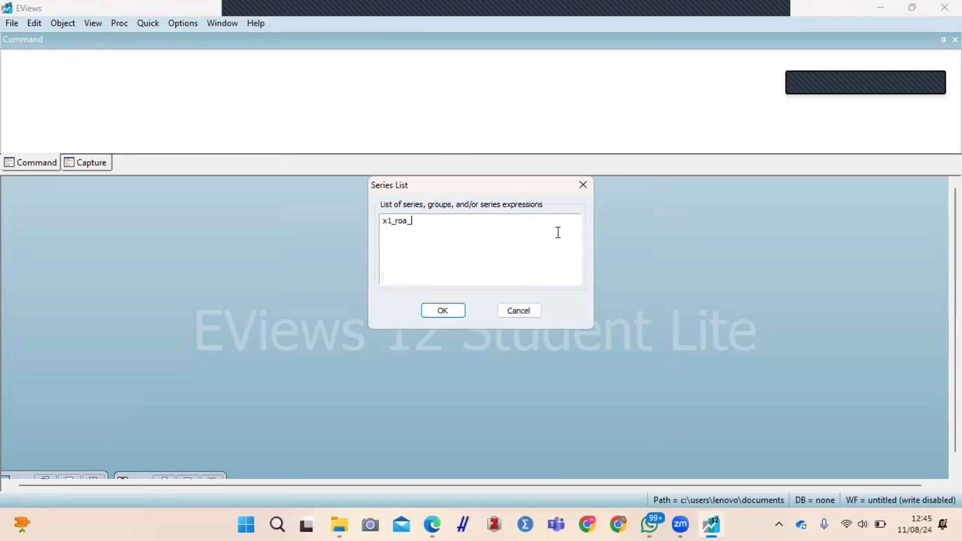
click(452, 309)
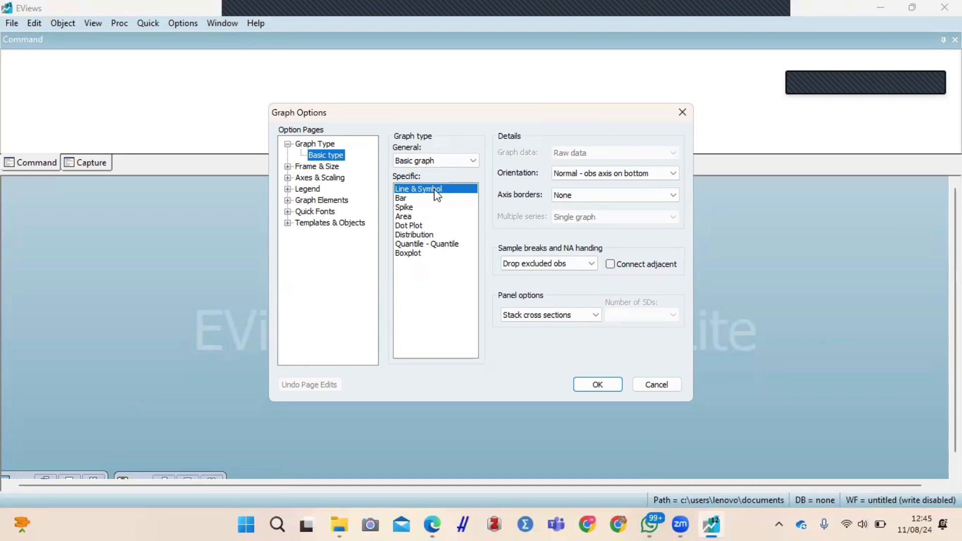
click(597, 386)
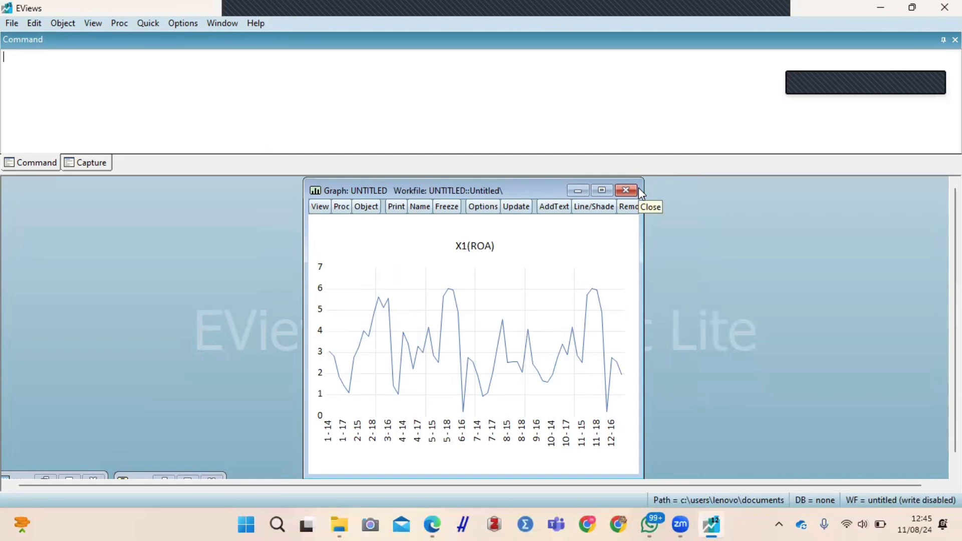
- Name the ROA line graph Diagram_Garis_ROA
click(419, 209)
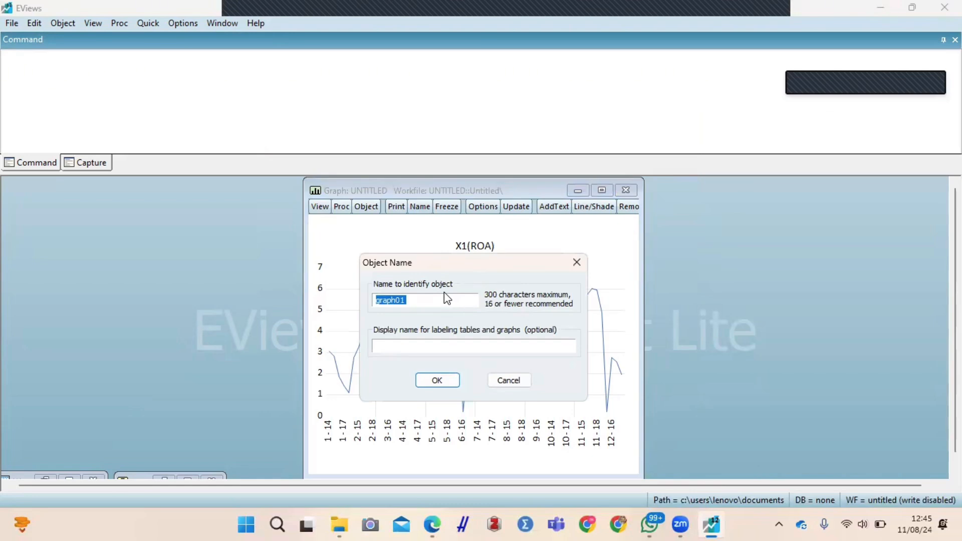
text(Diagram)
key(BackSpace)
text(_Garis_ROA)
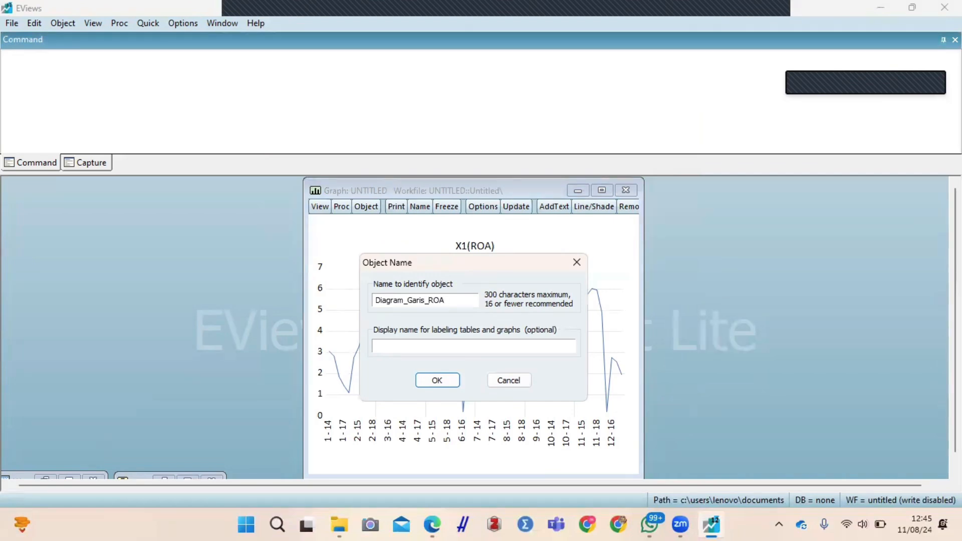
click(440, 382)
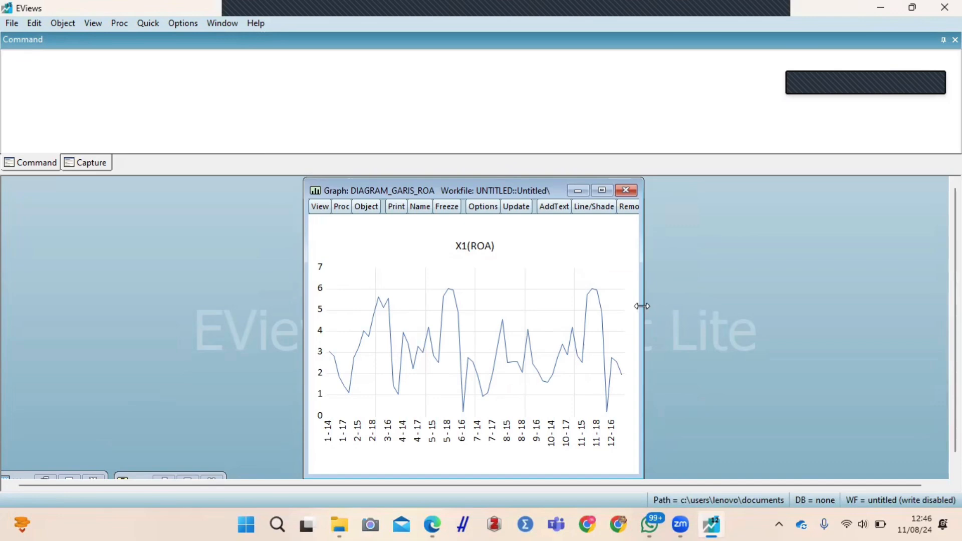
- Widen the ROA graph window and change the basic graph type to Bar
drag(642, 307, 745, 308)
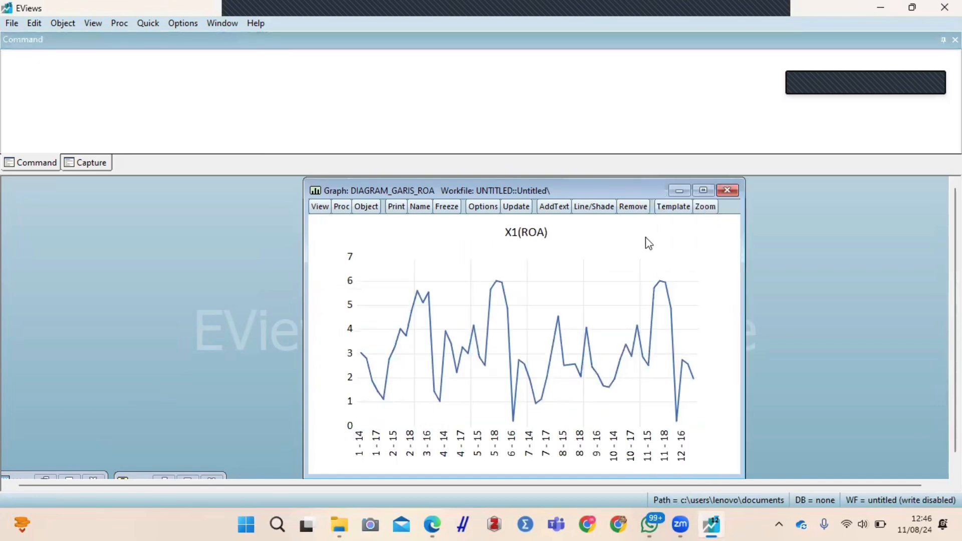
click(666, 208)
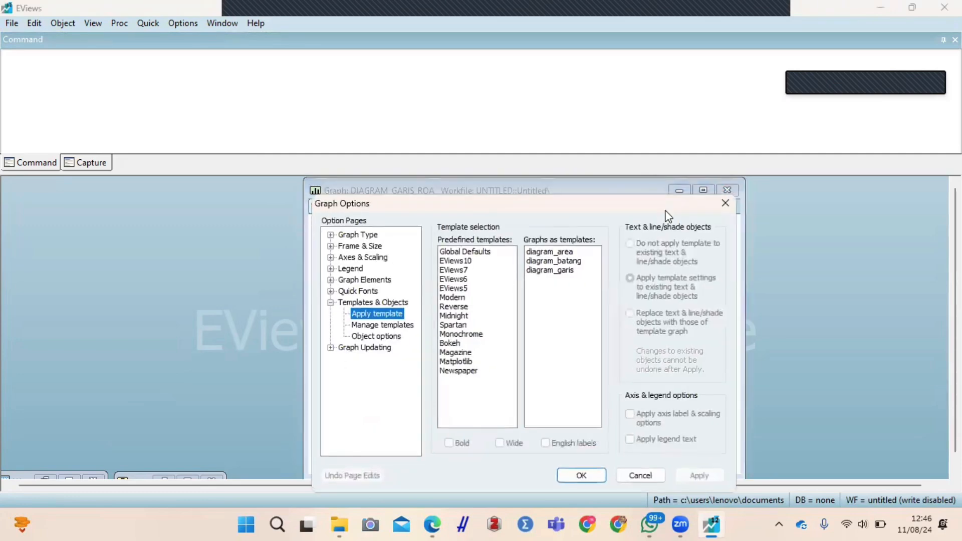
click(361, 236)
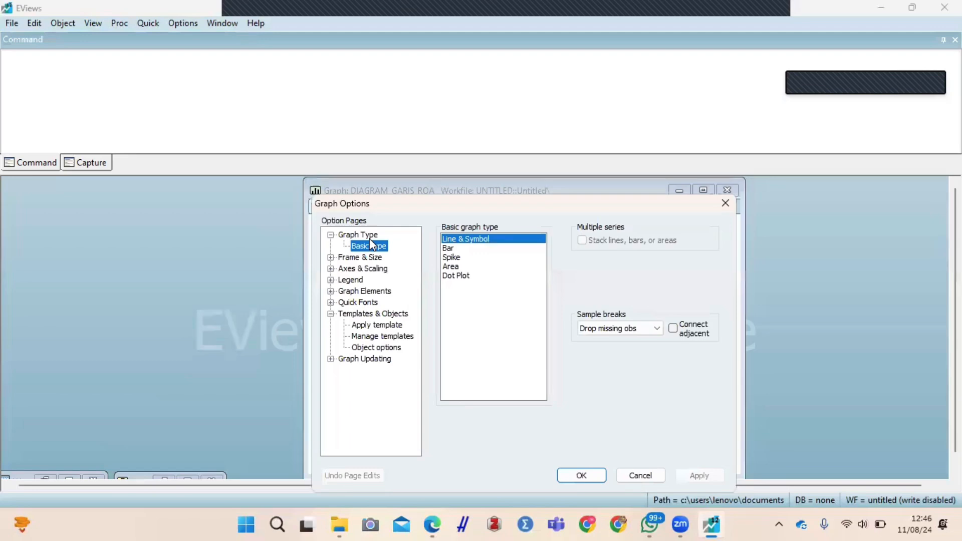
click(446, 248)
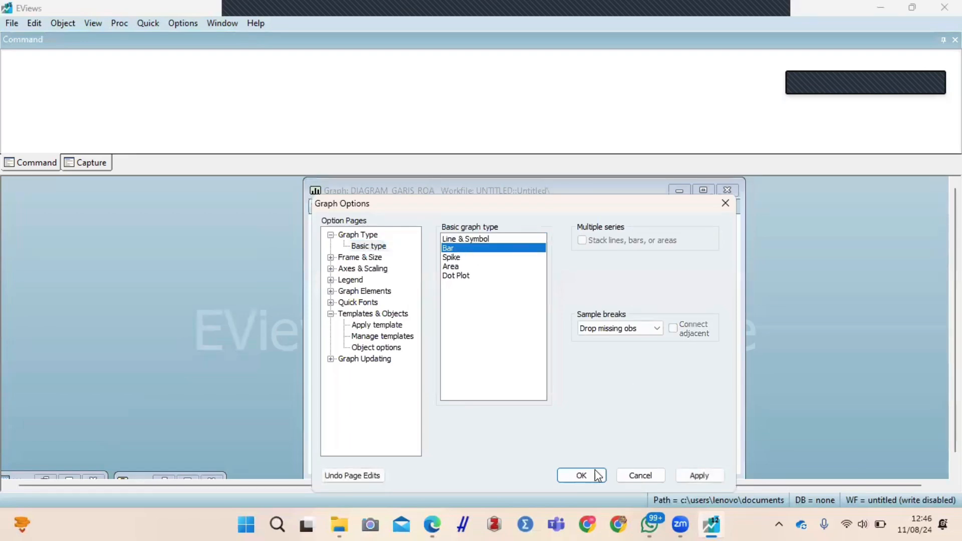
click(581, 475)
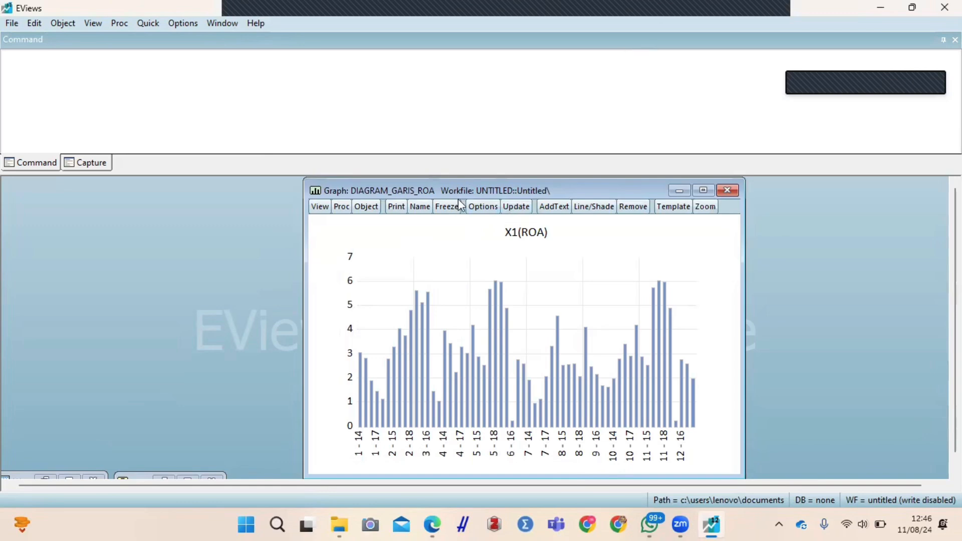
- Rename the ROA bar graph object as diagram_roa
click(419, 207)
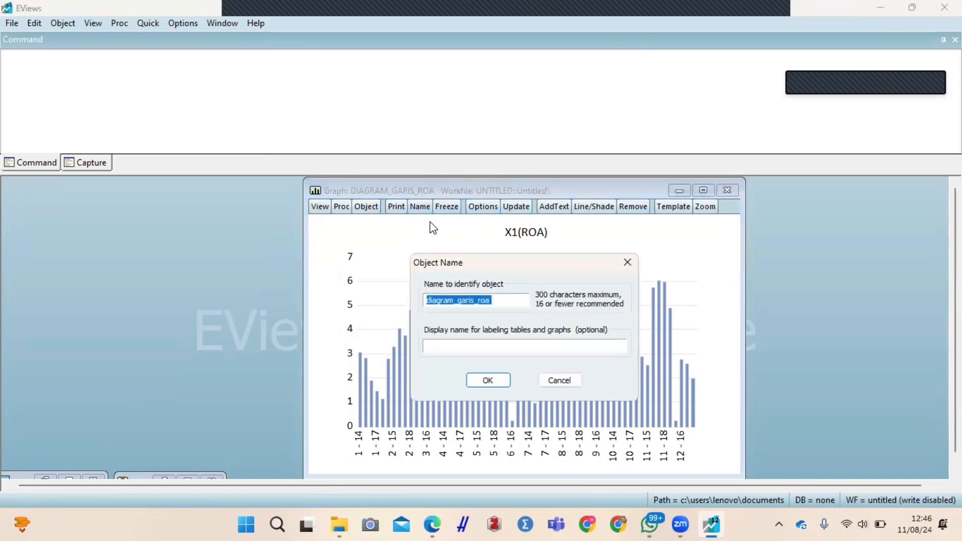
click(474, 301)
click(499, 301)
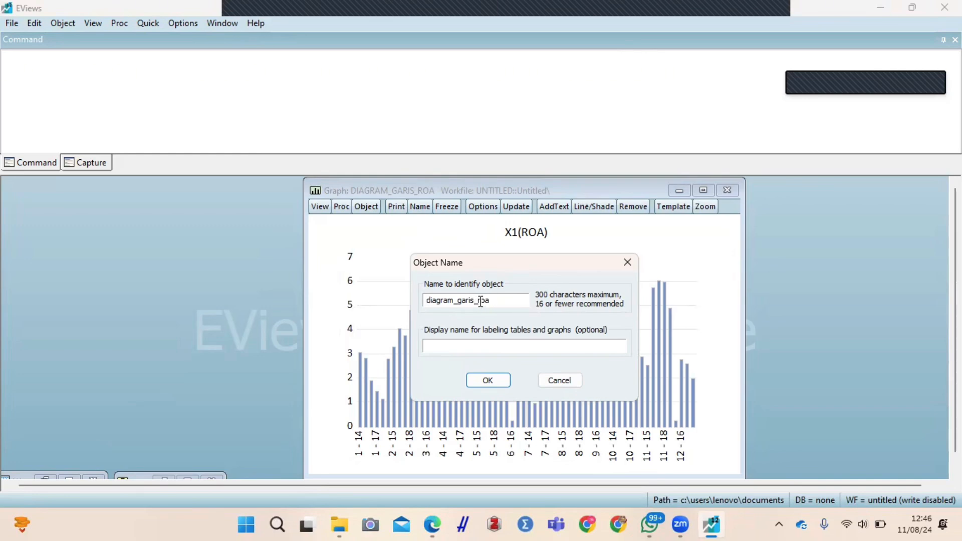
drag(474, 302, 418, 300)
text(diagram)
click(482, 381)
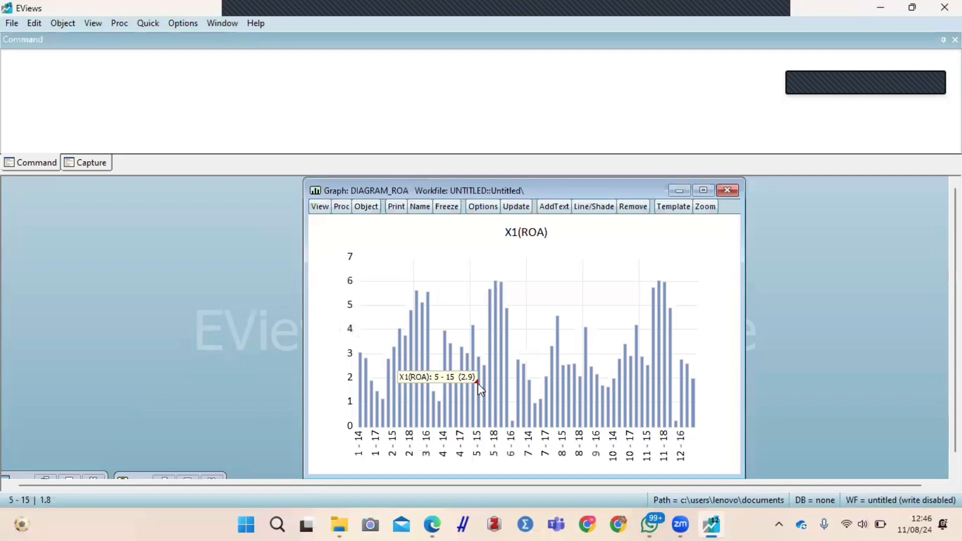
- Change the ROA graph's basic type to Area and minimize its window
click(667, 206)
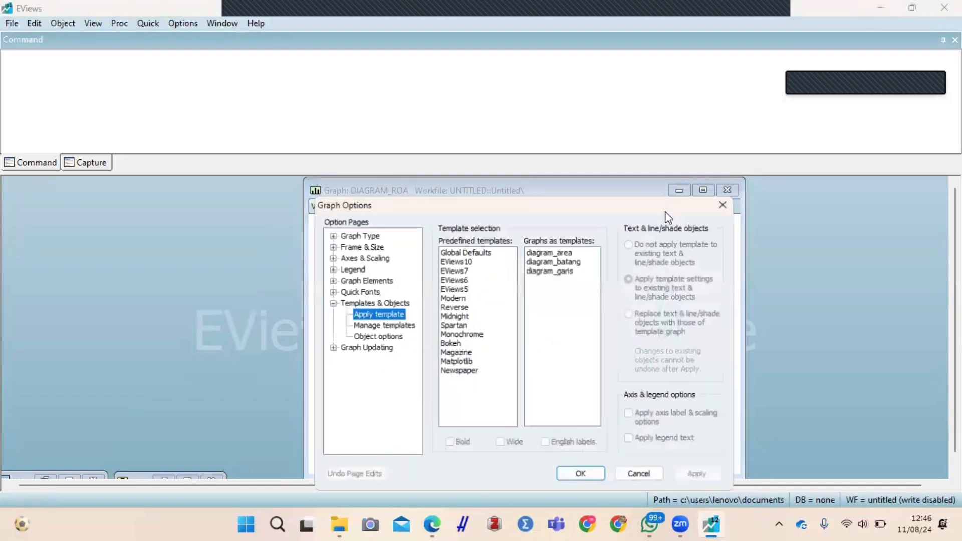
click(357, 234)
click(467, 266)
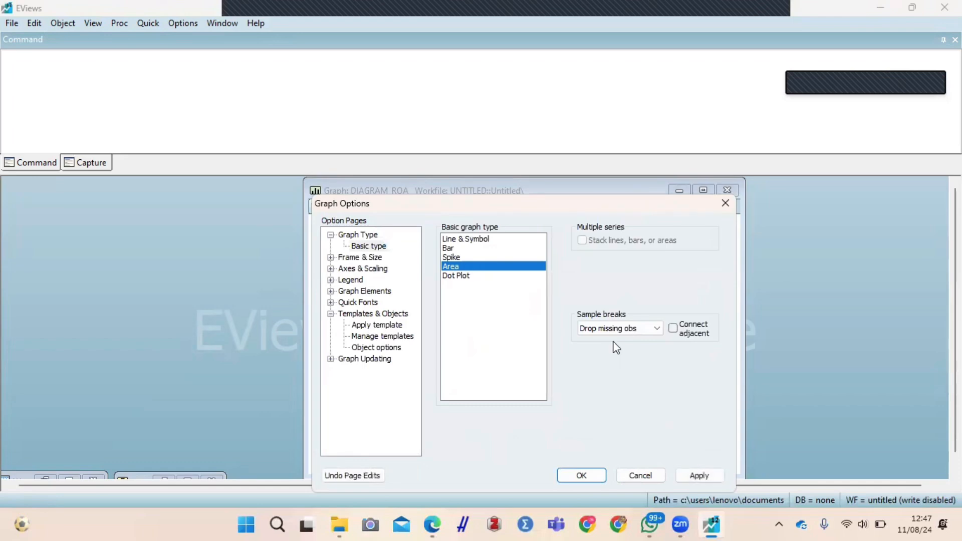
click(581, 475)
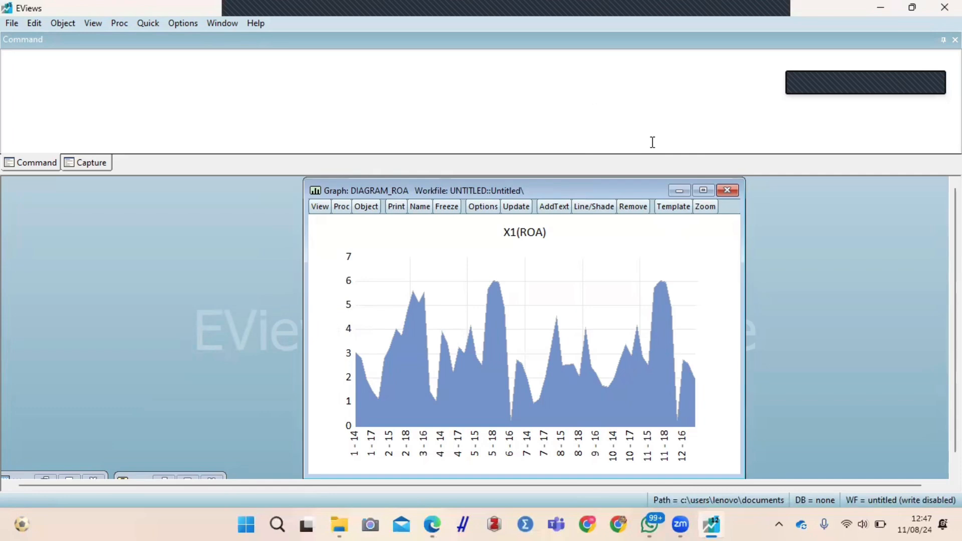
click(678, 190)
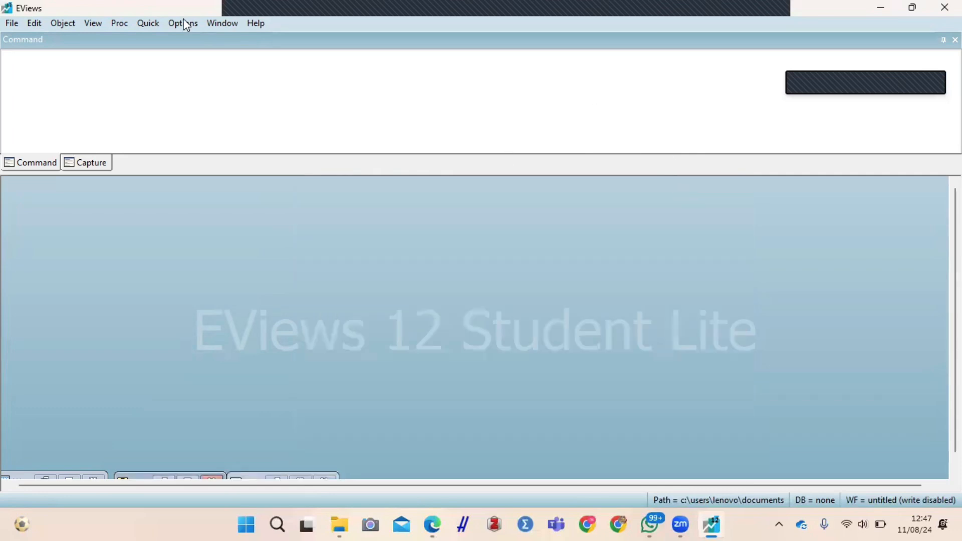
- Create a basic Line & Symbol graph of x1_roa_ and y_return_saham_, removing x2_arus_kas_ and x3_size_ from the series list
click(150, 24)
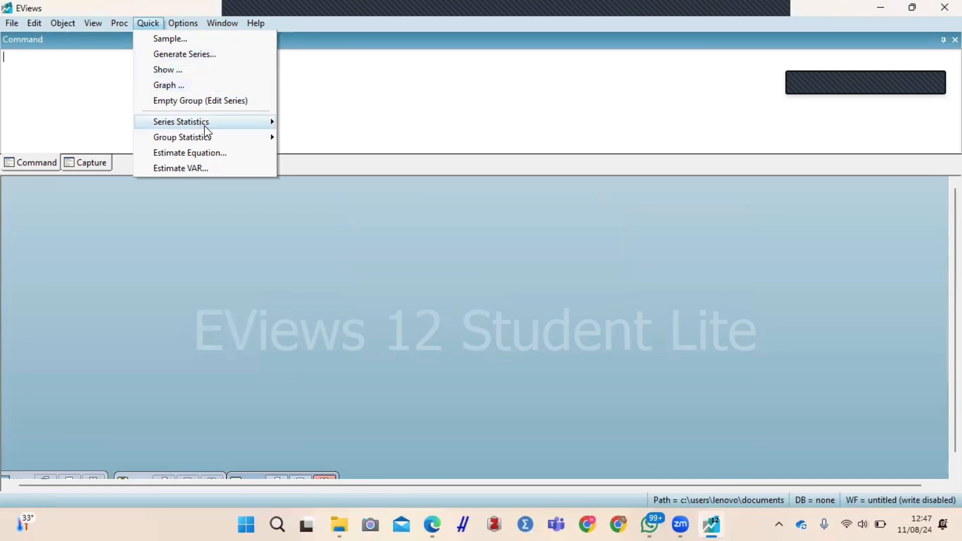
click(185, 86)
click(510, 221)
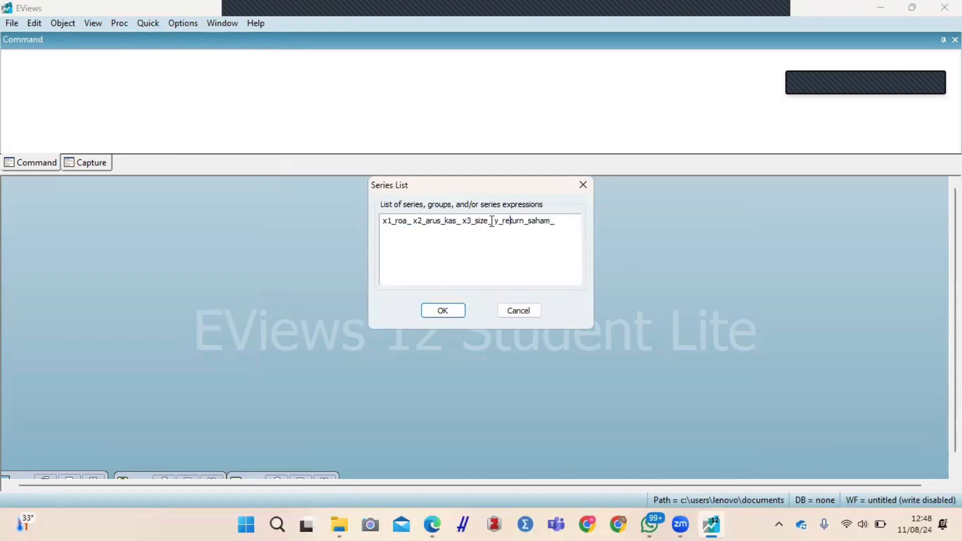
drag(492, 220, 417, 222)
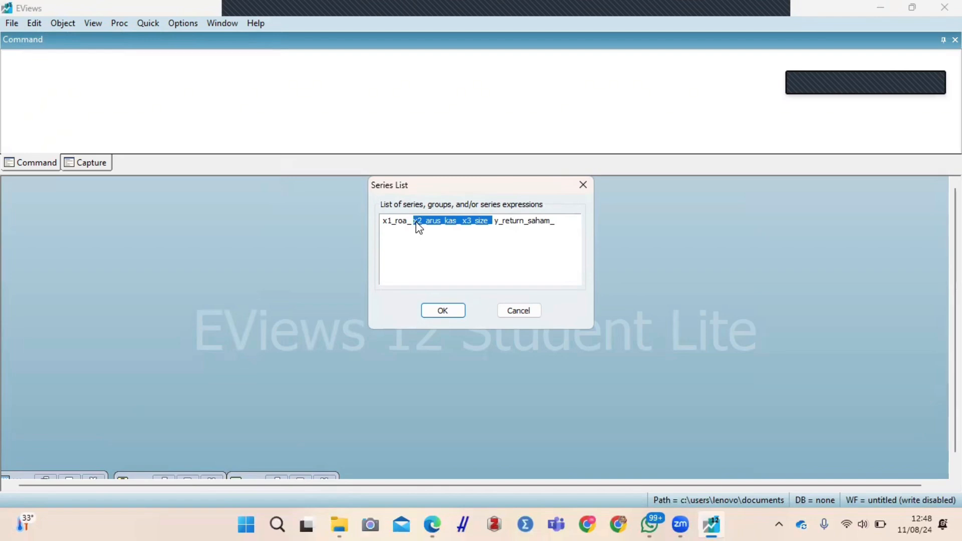
key(Delete)
click(436, 311)
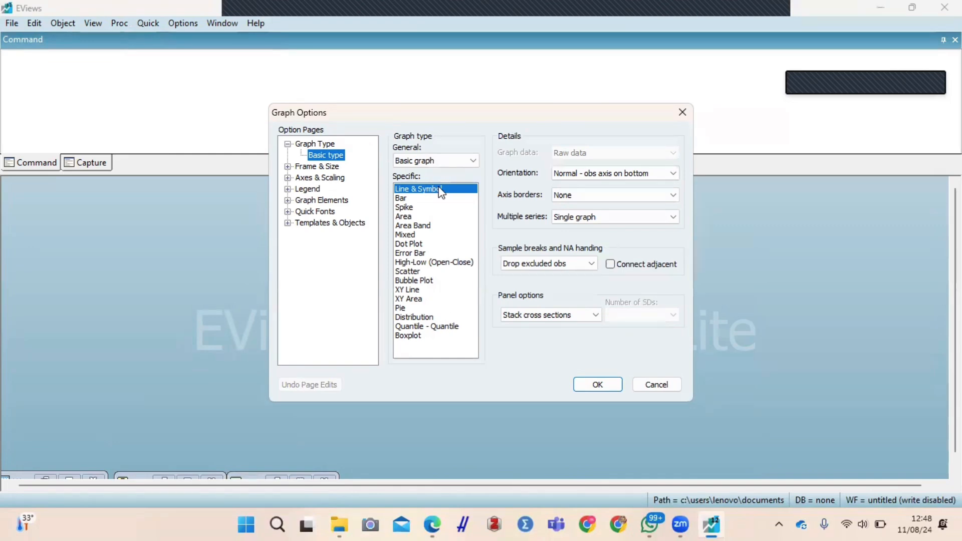
click(609, 384)
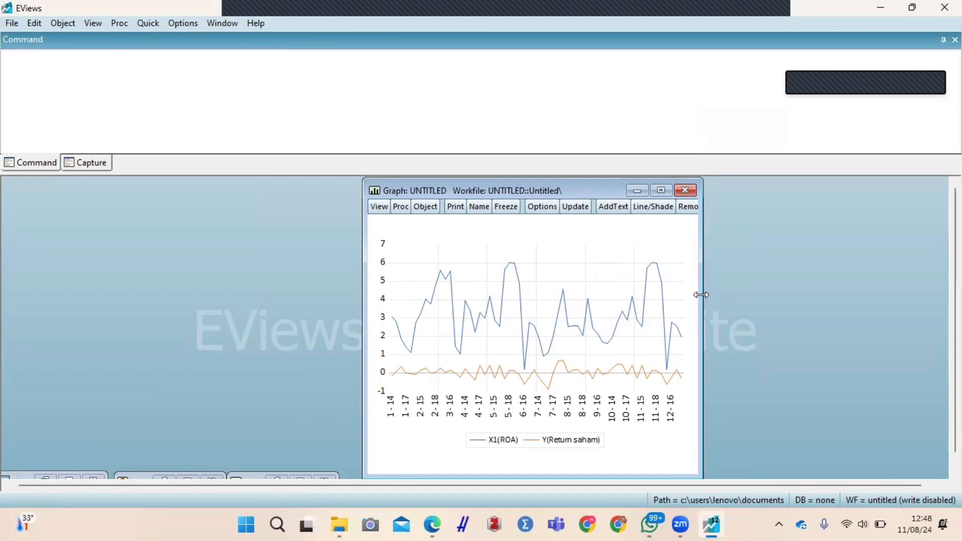
- Widen the ROA and stock return graph window and change the graph type to Area with stacked series
drag(700, 295, 897, 307)
click(722, 209)
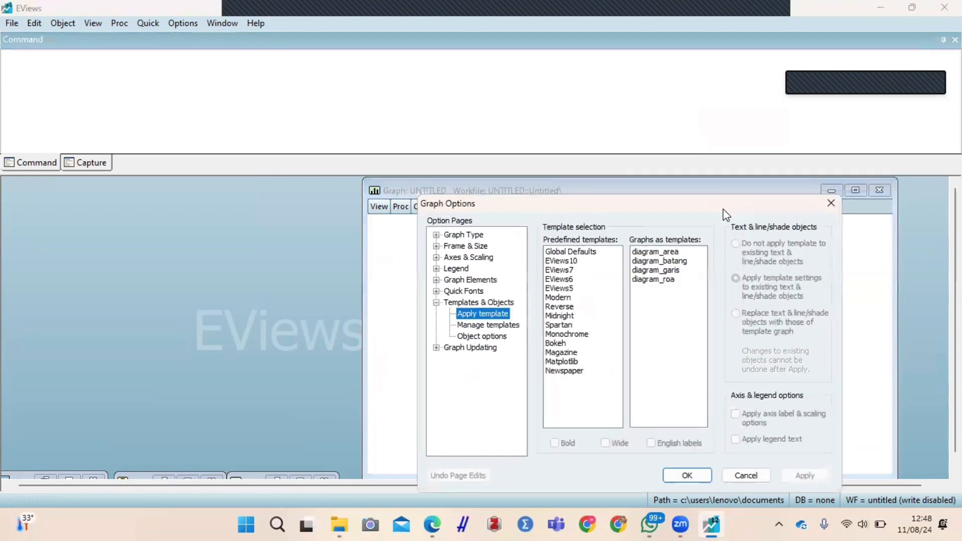
click(464, 234)
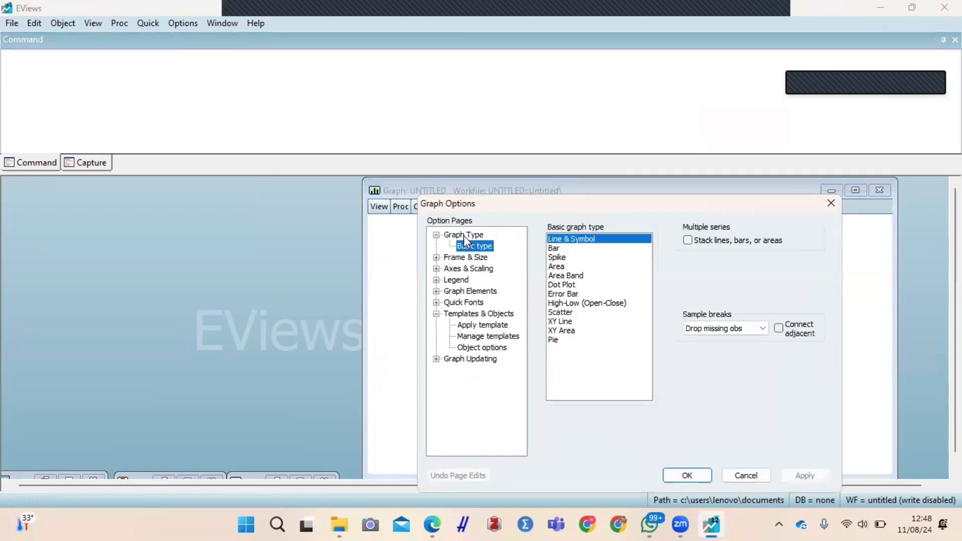
click(559, 269)
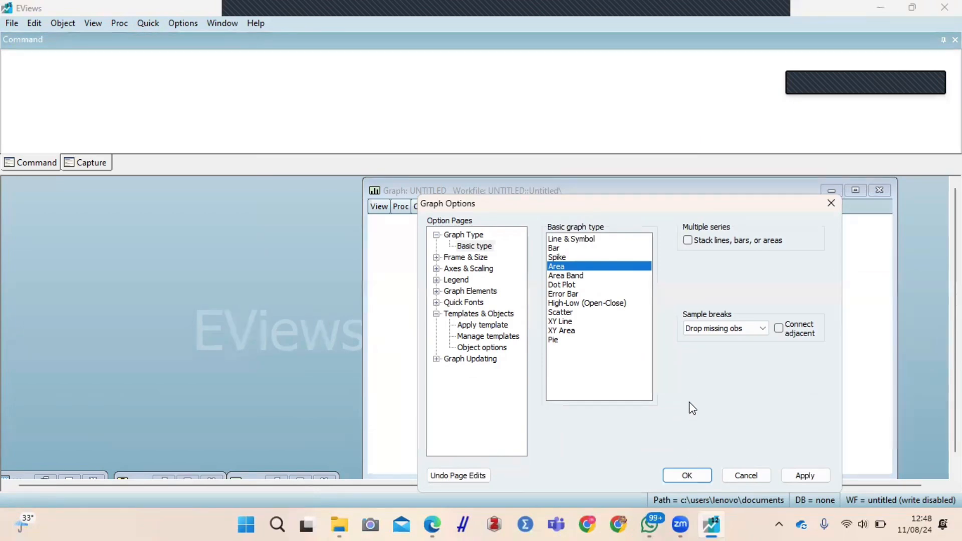
click(688, 240)
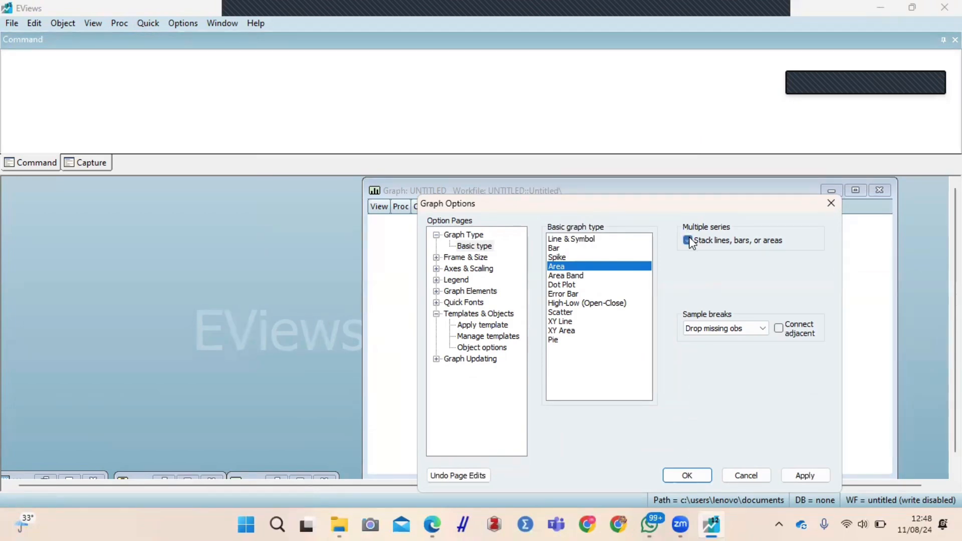
click(686, 475)
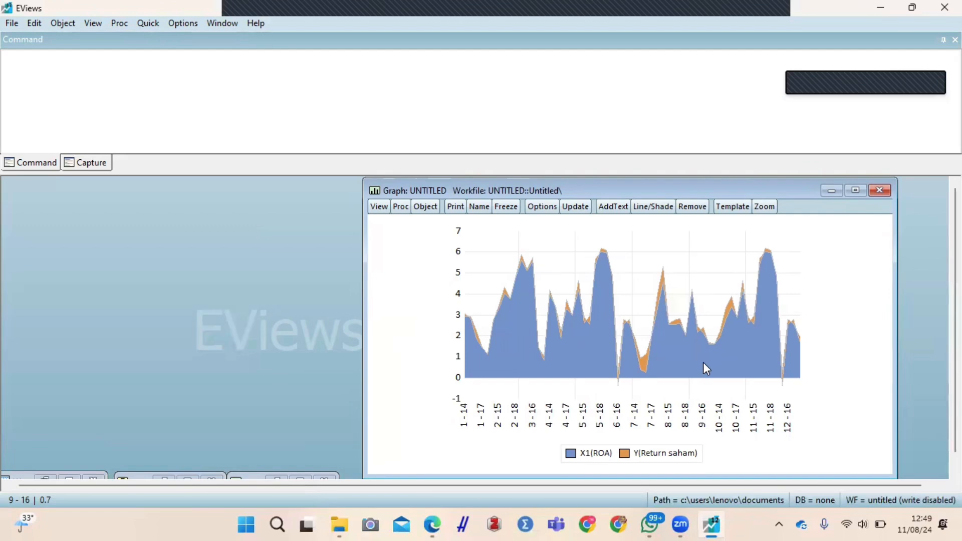
- Change the two-series graph's basic type to Scatter and reposition its window
click(734, 208)
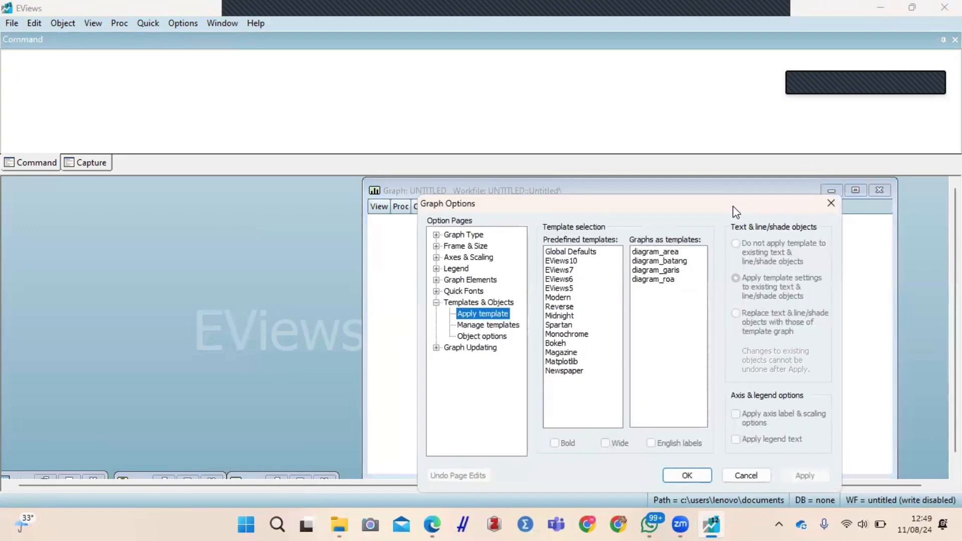
click(461, 235)
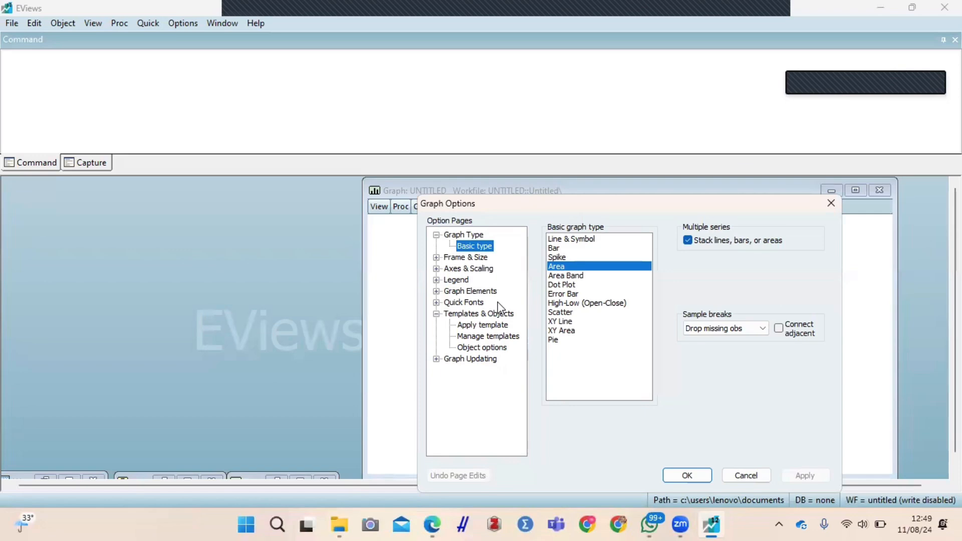
click(555, 313)
click(684, 475)
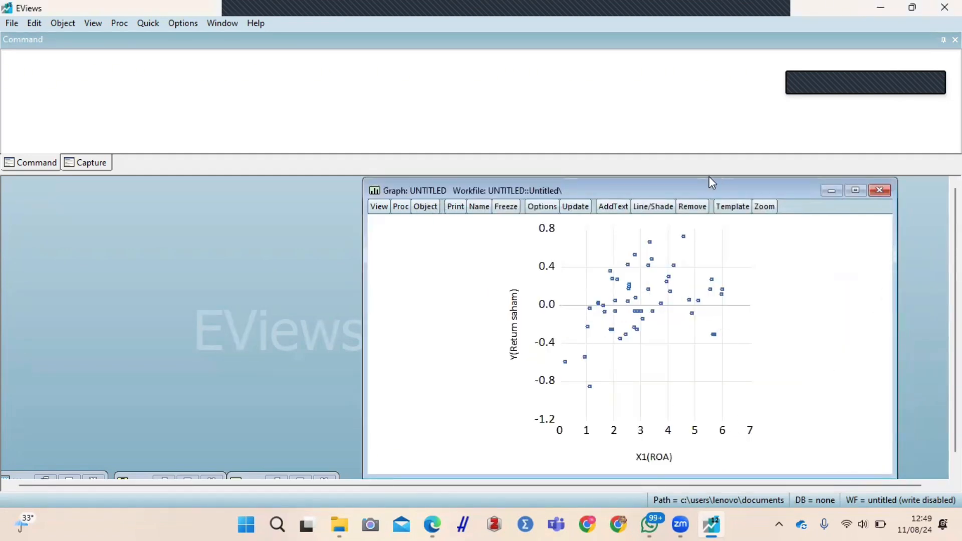
drag(657, 176, 645, 176)
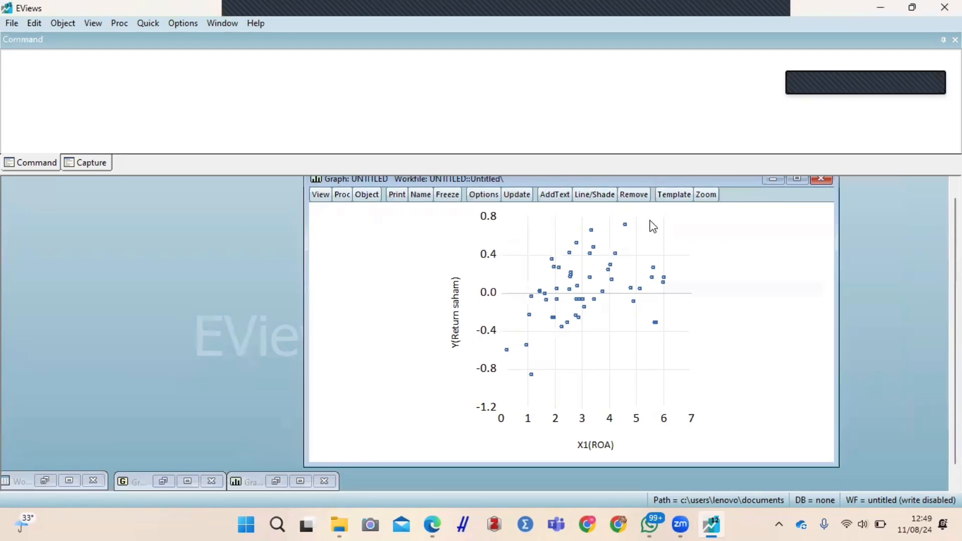